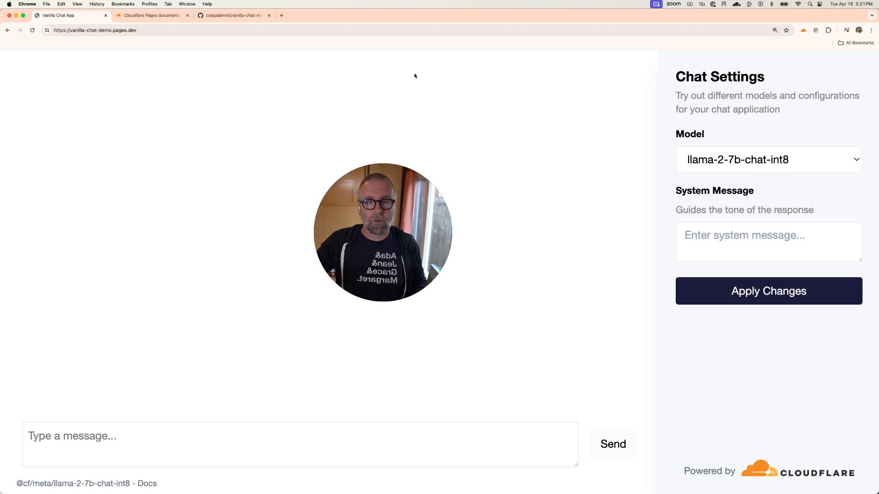
{"action": "mouse_move", "coordinate": [380, 166]}
{"action": "left_click_drag", "start_coordinate": [386, 228], "coordinate": [94, 265]}
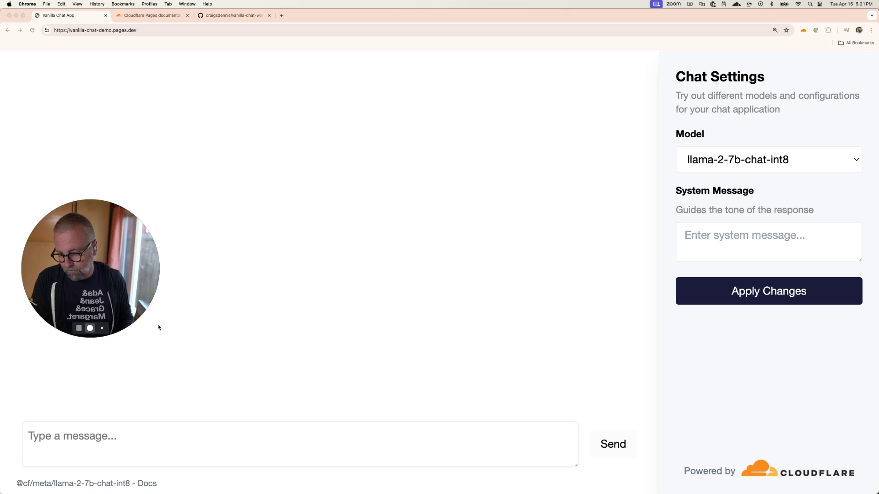
{"action": "left_click", "coordinate": [23, 338]}
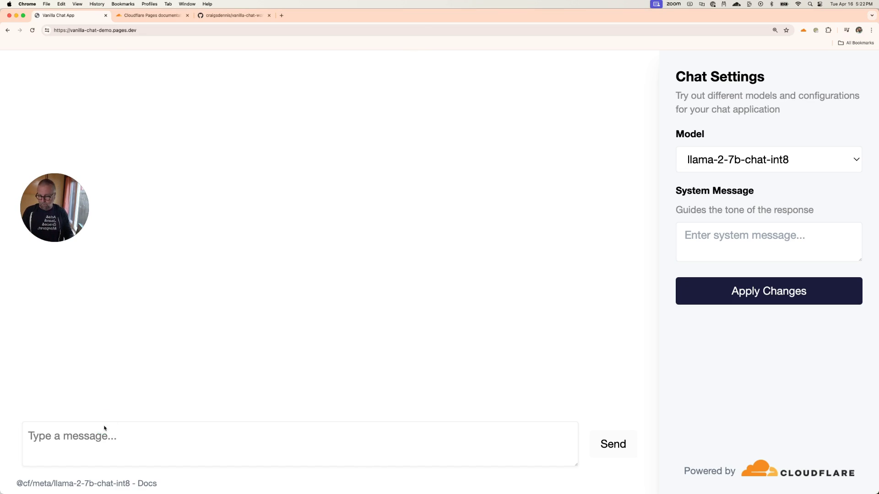
- Send the chat message "What are some songs to pump me up to get started?" to the llama-2-7b-chat-int8 model
{"action": "left_click", "coordinate": [91, 437]}
{"action": "type", "text": "What are some s"}
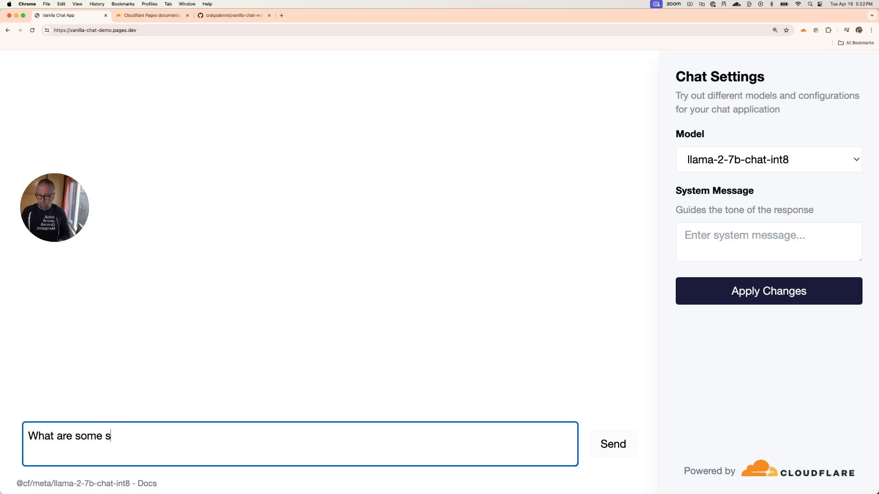
{"action": "type", "text": "ongs to pump"}
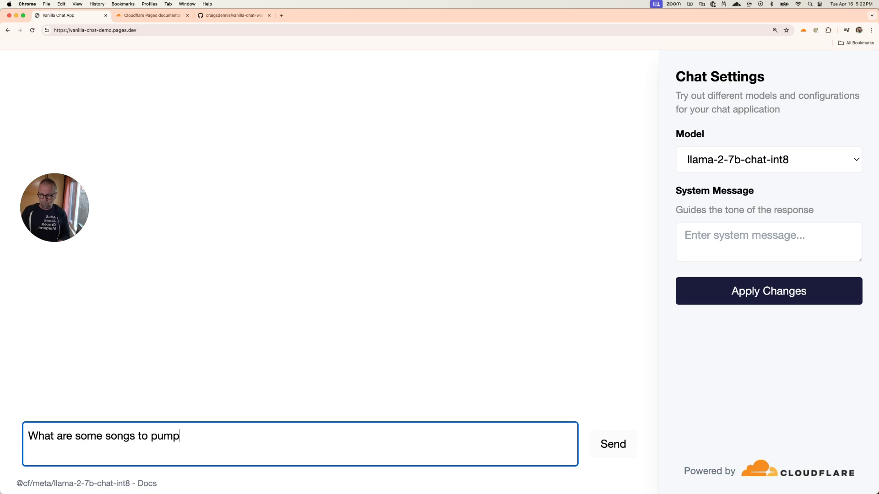
{"action": "type", "text": " me up to get starter?"}
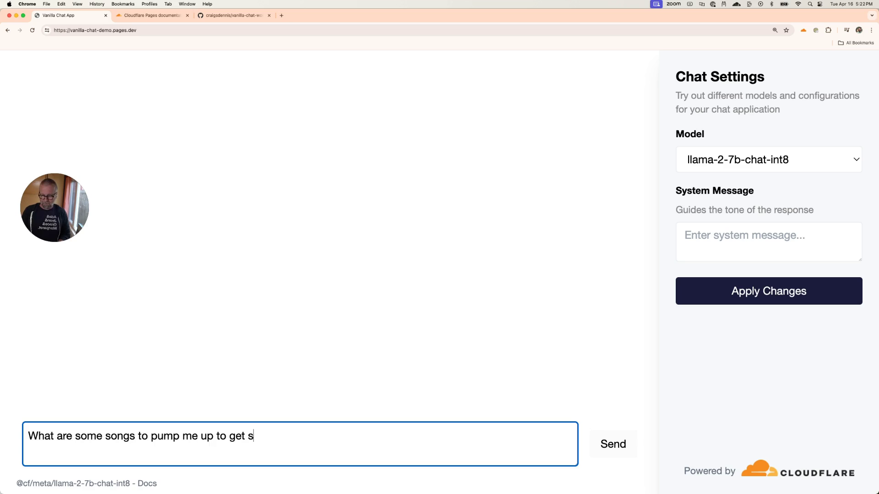
{"action": "key", "text": "BackSpace"}
{"action": "key", "text": "BackSpace"}
{"action": "type", "text": "d?"}
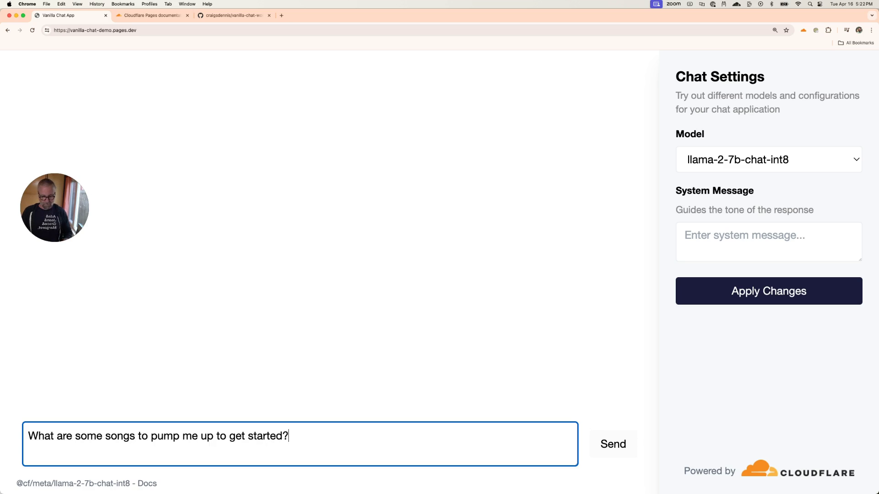
{"action": "left_click", "coordinate": [613, 444]}
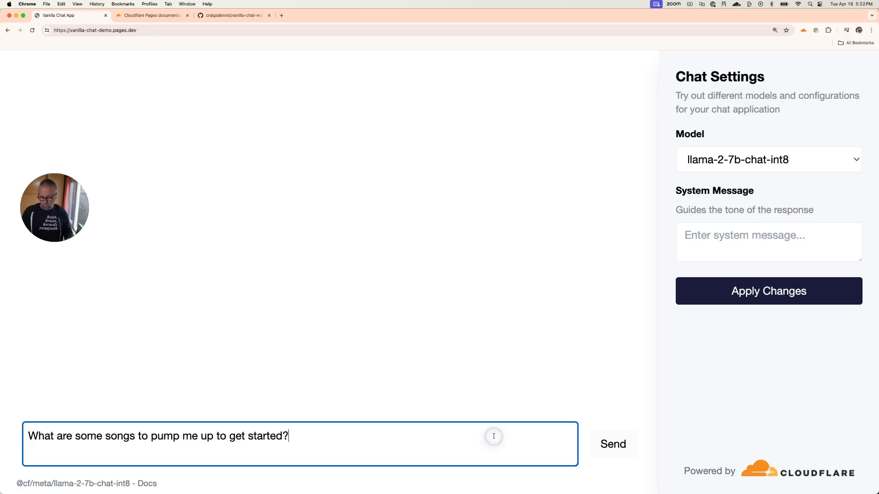
{"action": "left_click_drag", "start_coordinate": [64, 215], "coordinate": [89, 128]}
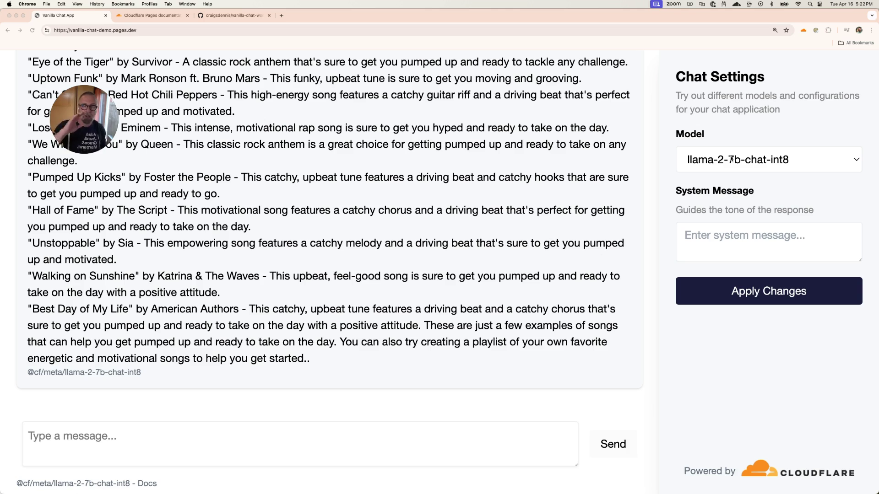
- Switch the chat model to hermes-2-pro-mistral-7b and apply the changed settings
{"action": "left_click", "coordinate": [731, 159]}
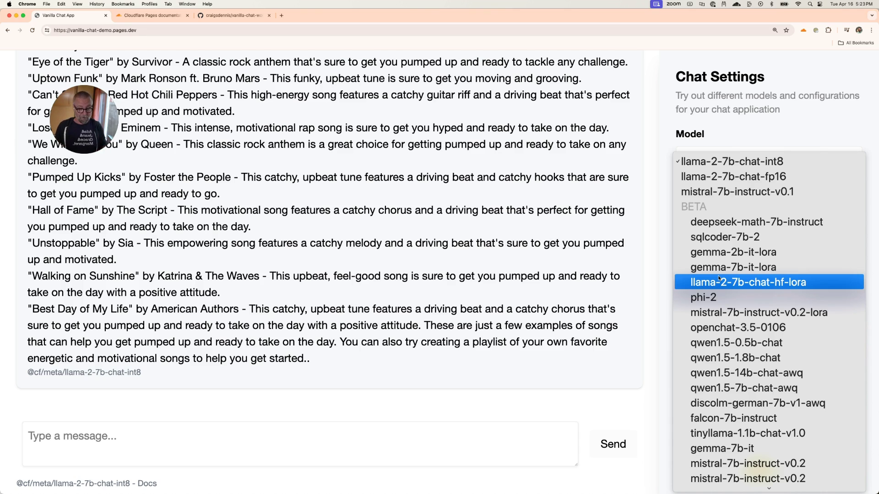
{"action": "scroll", "coordinate": [718, 278], "scroll_direction": "down", "scroll_amount": 5}
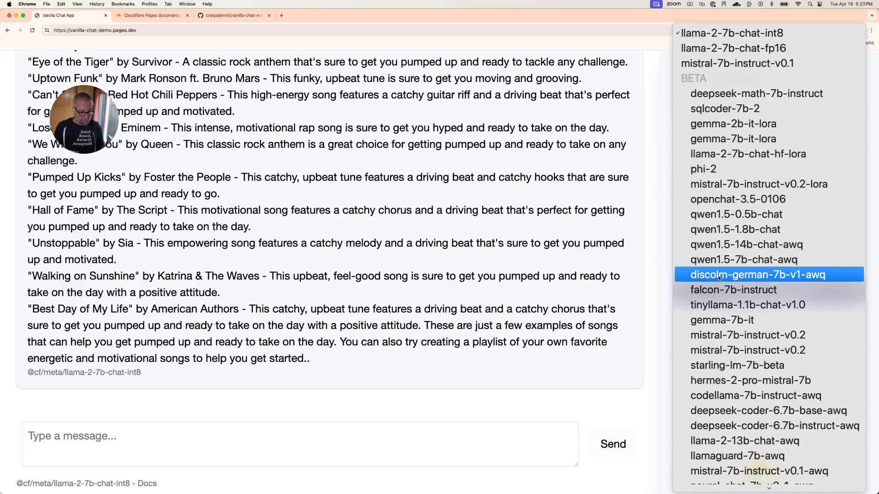
{"action": "scroll", "coordinate": [718, 278], "scroll_direction": "down", "scroll_amount": 2}
{"action": "scroll", "coordinate": [719, 274], "scroll_direction": "down", "scroll_amount": 2}
{"action": "scroll", "coordinate": [721, 270], "scroll_direction": "up", "scroll_amount": 3}
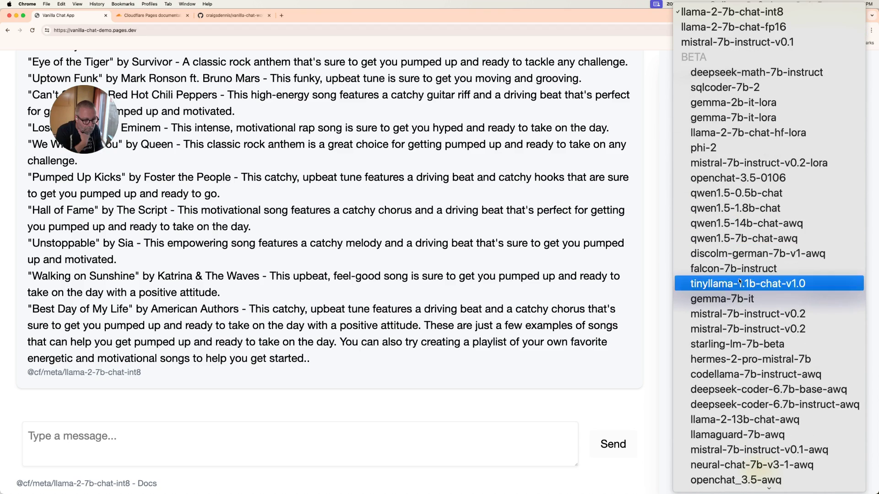
{"action": "left_click", "coordinate": [727, 359]}
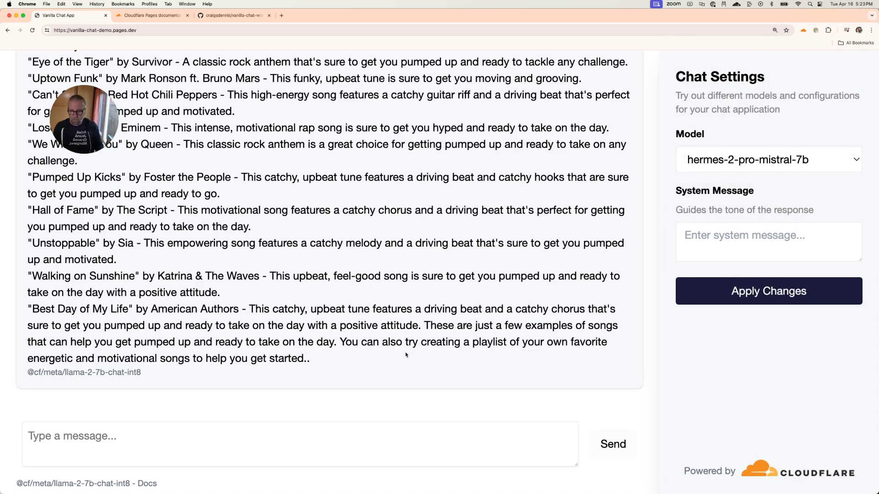
{"action": "left_click", "coordinate": [751, 289]}
- Send the chat message "What are some motivational quotes to get me pumped up?"
{"action": "left_click", "coordinate": [66, 437]}
{"action": "type", "text": "W"}
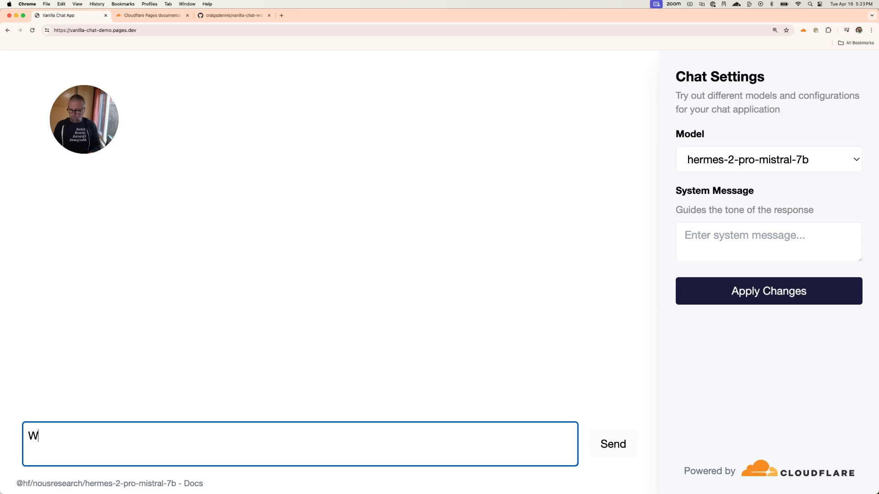
{"action": "type", "text": "hat are some p"}
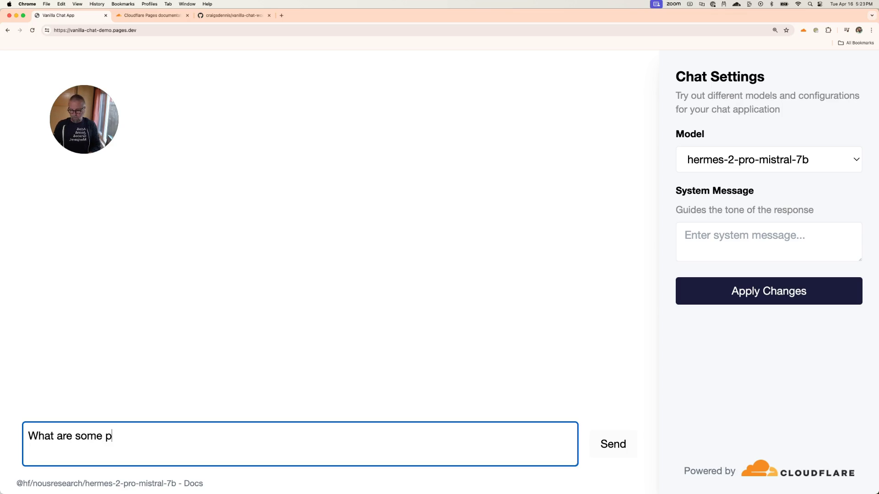
{"action": "key", "text": "BackSpace"}
{"action": "type", "text": "motivatio"}
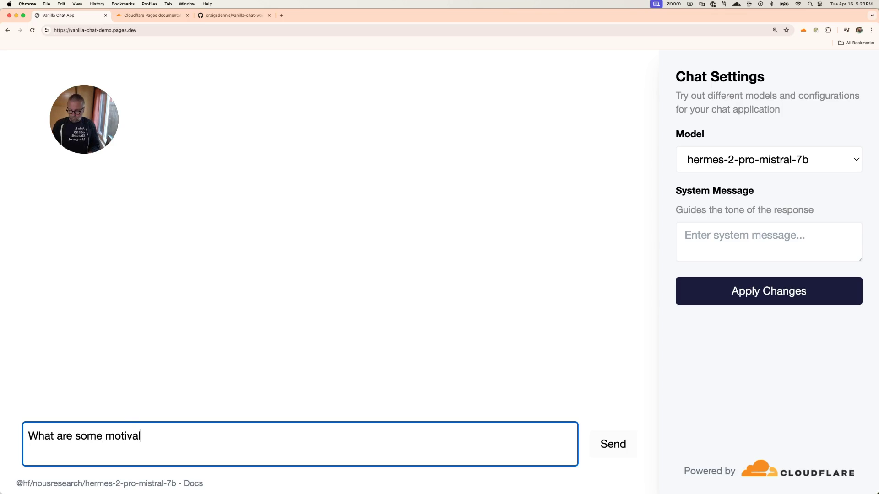
{"action": "type", "text": "nal quotes"}
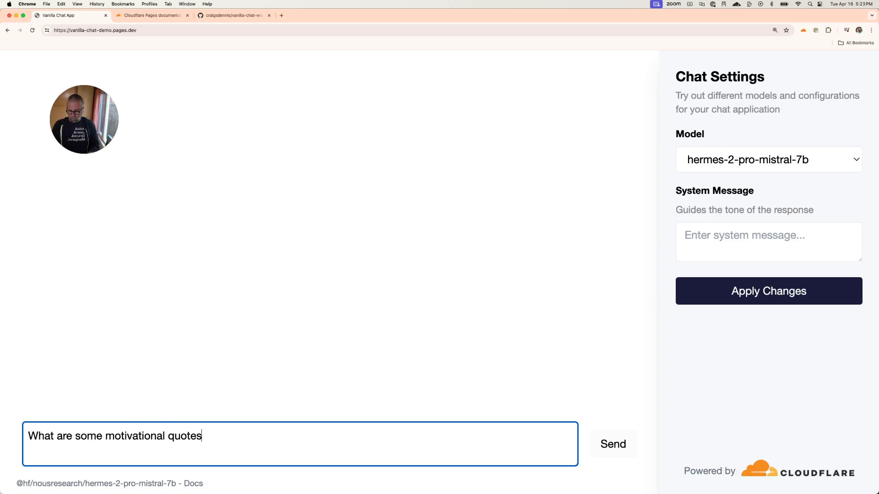
{"action": "type", "text": " to get me pu"}
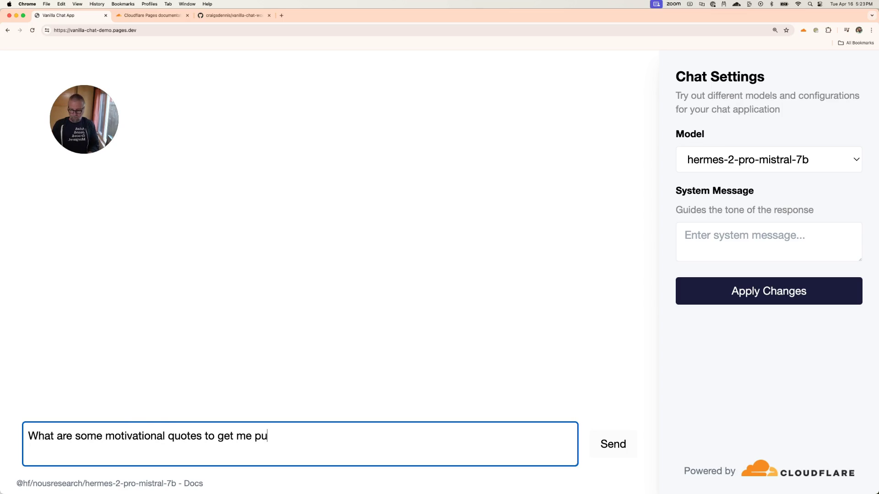
{"action": "type", "text": "mped up"}
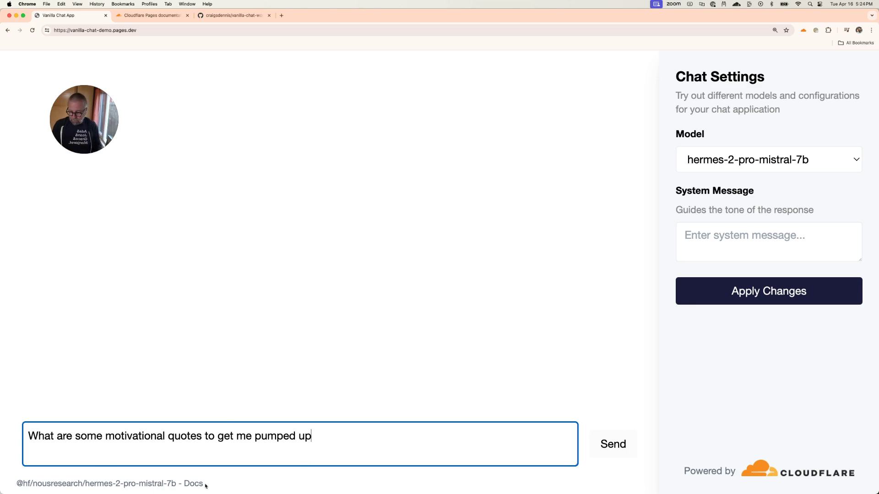
{"action": "type", "text": "?"}
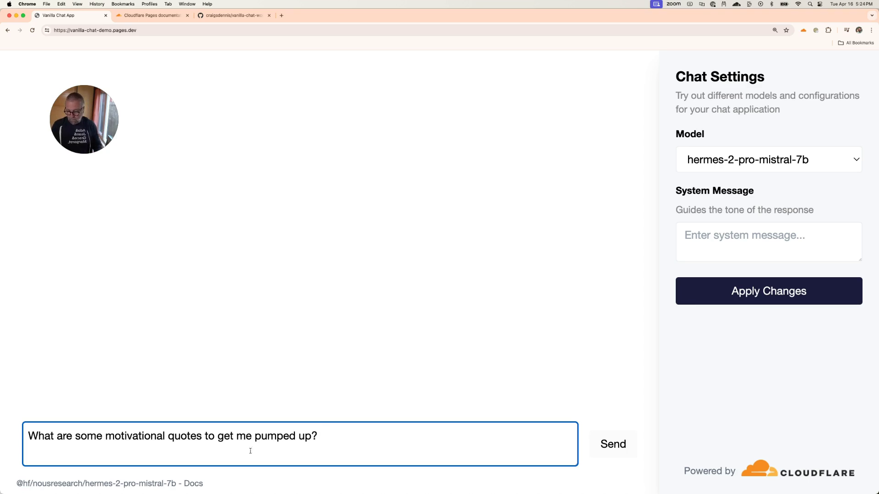
{"action": "left_click", "coordinate": [613, 445]}
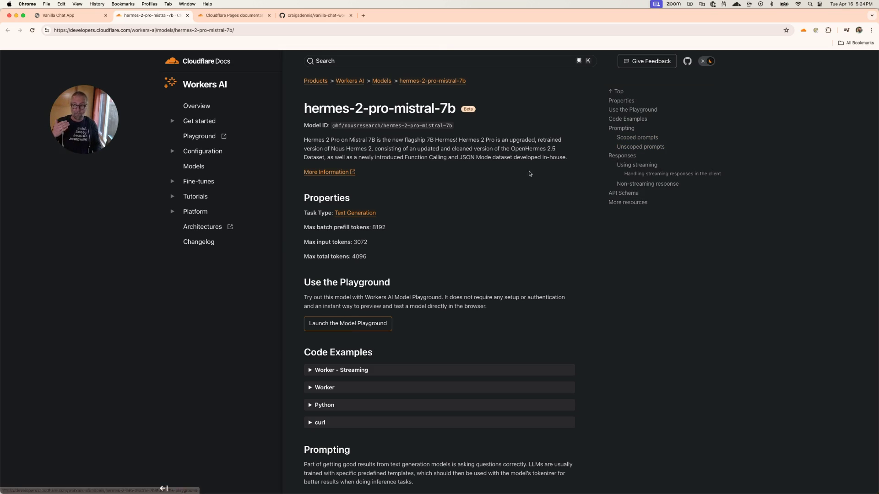
- Read the prompting and streaming response sections of the hermes-2-pro-mistral-7b documentation, and open the Workers AI models catalog
{"action": "scroll", "coordinate": [512, 216], "scroll_direction": "down", "scroll_amount": 5}
{"action": "scroll", "coordinate": [513, 216], "scroll_direction": "down", "scroll_amount": 6}
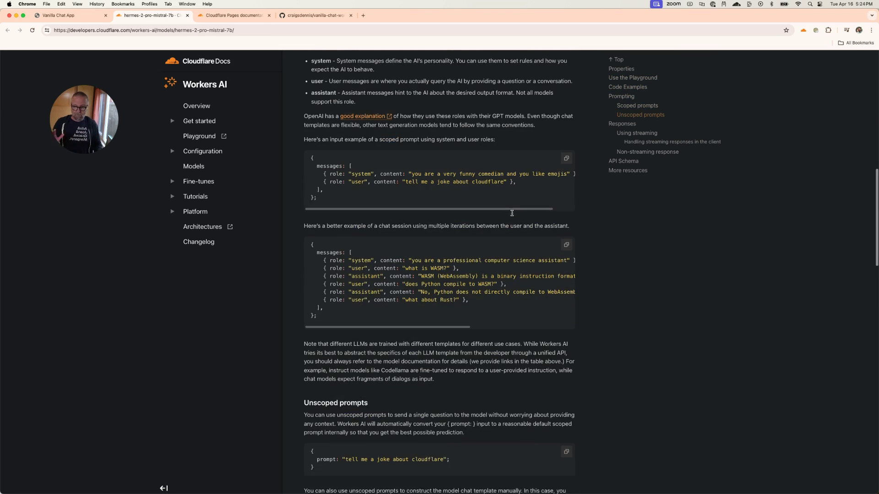
{"action": "key", "text": "super+equal"}
{"action": "key", "text": "super+equal"}
{"action": "key", "text": "super+equal"}
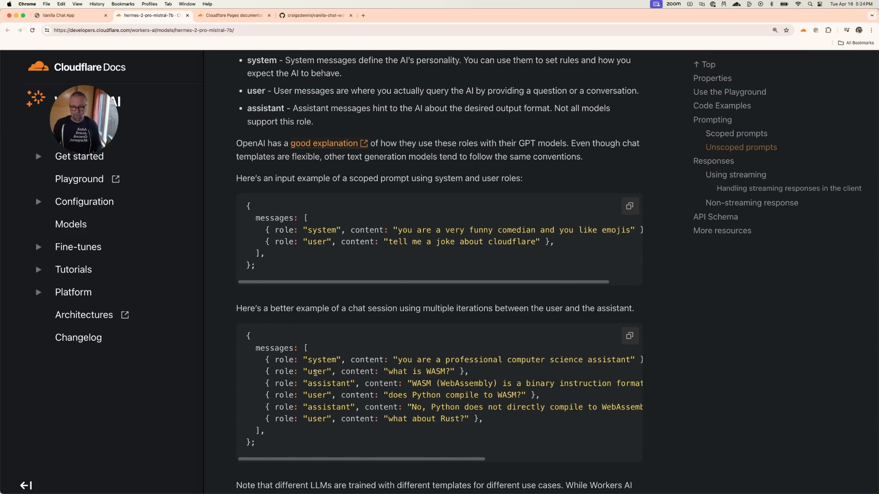
{"action": "scroll", "coordinate": [327, 394], "scroll_direction": "down", "scroll_amount": 5}
{"action": "scroll", "coordinate": [328, 394], "scroll_direction": "down", "scroll_amount": 10}
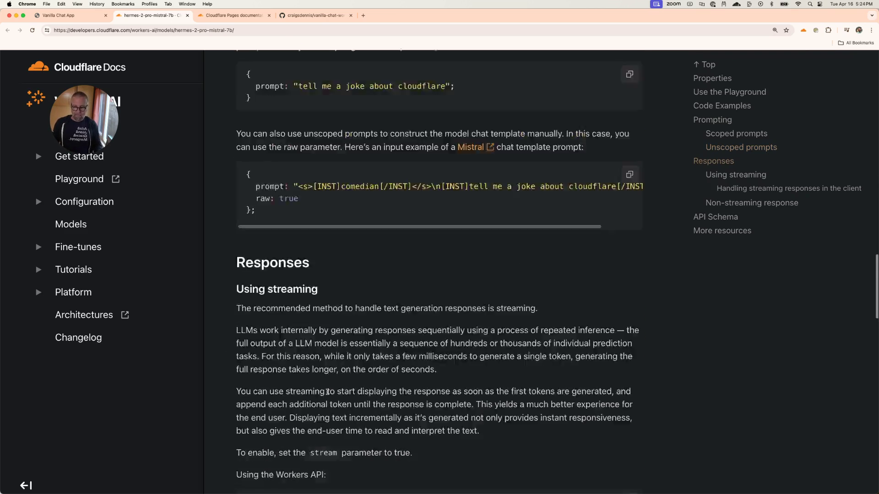
{"action": "left_click", "coordinate": [67, 224]}
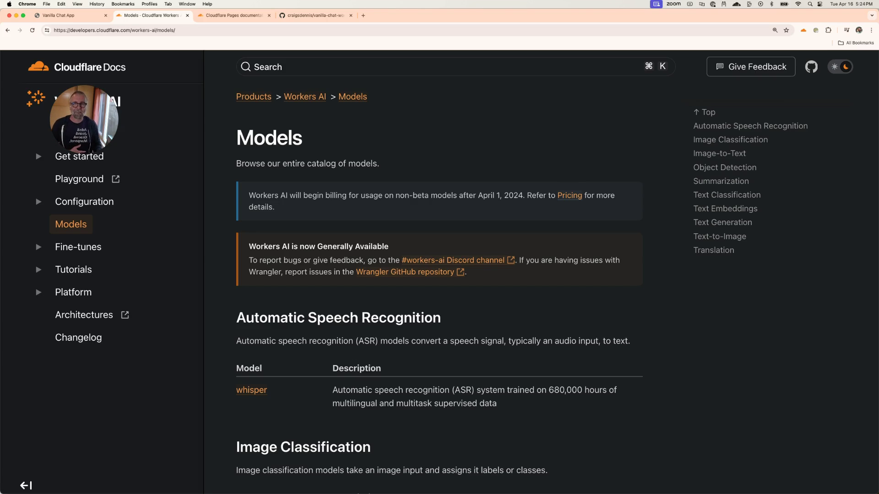
- Return to the Vanilla Chat App, choose the deepseek-coder-6.7b-instruct-awq model and apply the change
{"action": "left_click", "coordinate": [69, 16]}
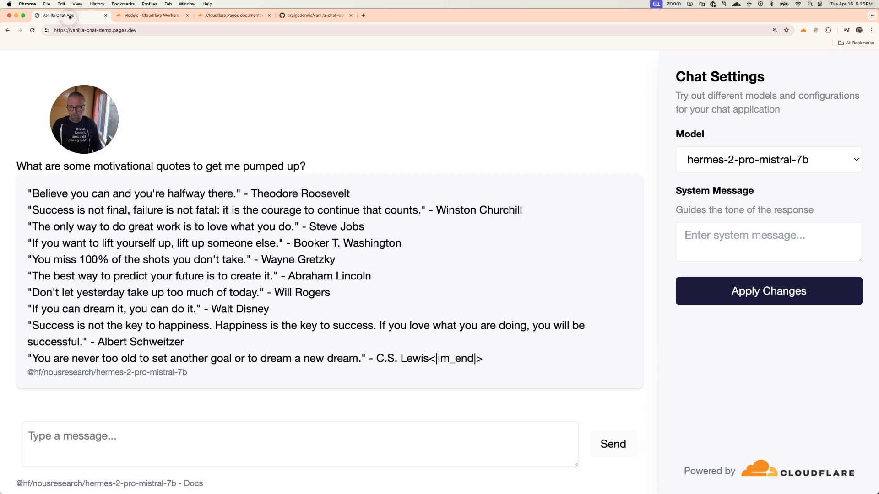
{"action": "left_click", "coordinate": [779, 168]}
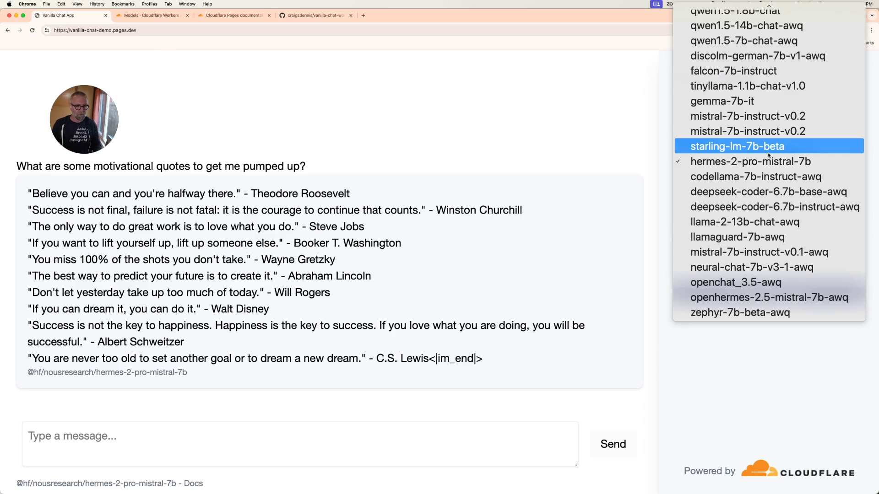
{"action": "left_click", "coordinate": [789, 209]}
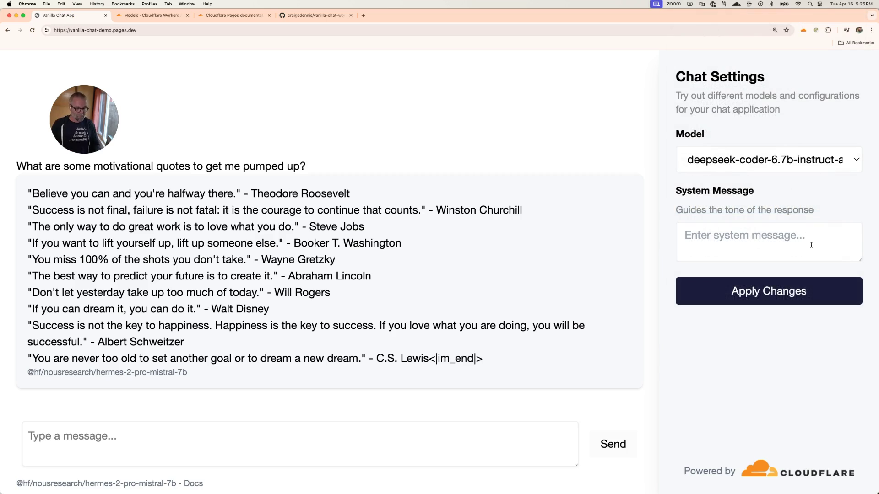
{"action": "left_click", "coordinate": [783, 293]}
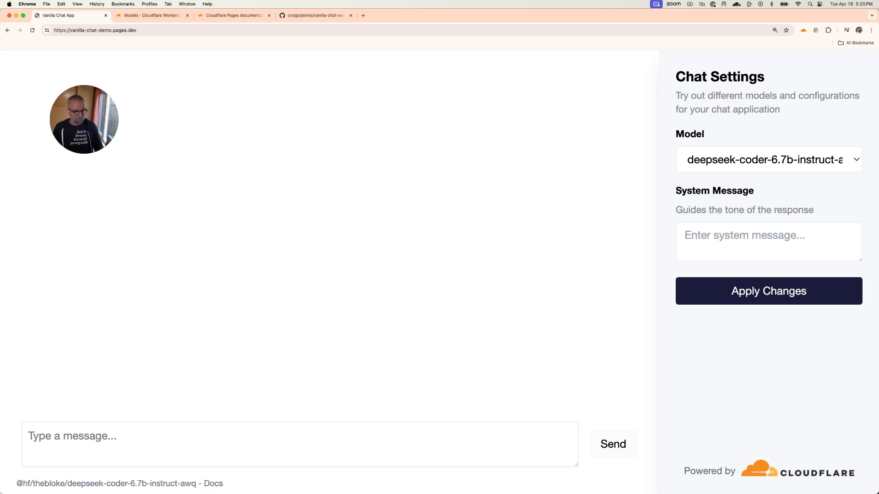
- Enlarge the system message box vertically to make room for a multi-line message
{"action": "key", "text": "super+minus"}
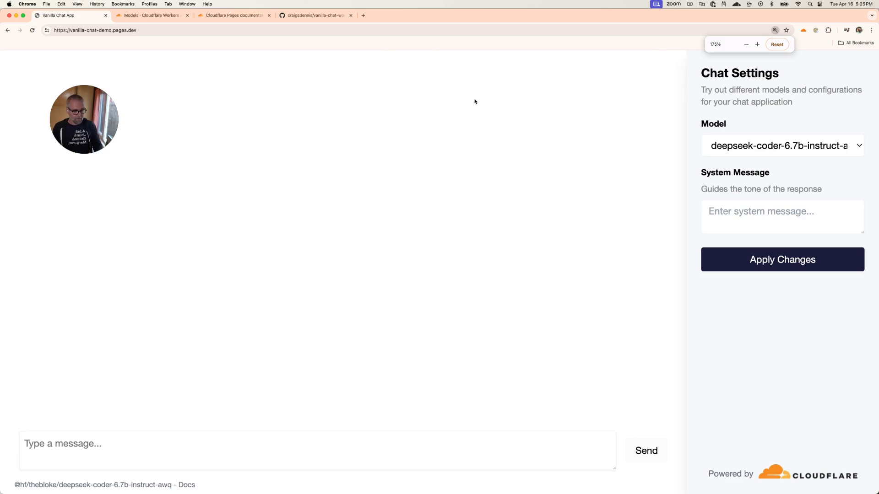
{"action": "key", "text": "super+minus"}
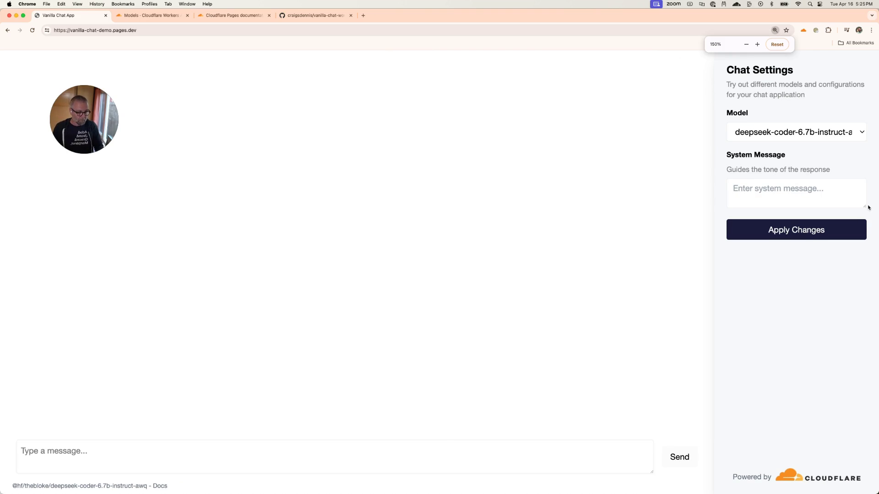
{"action": "left_click_drag", "start_coordinate": [864, 206], "coordinate": [842, 343]}
{"action": "key", "text": "super+plus"}
{"action": "key", "text": "super+plus"}
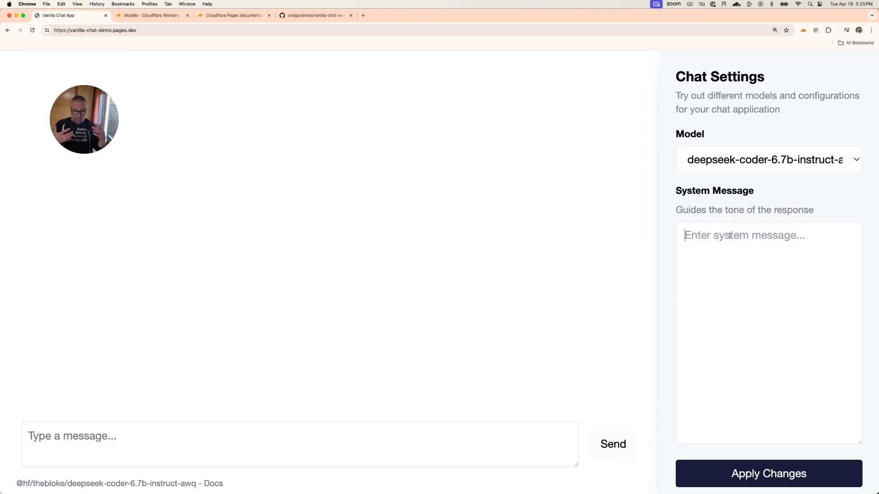
- Enter "You are a coding assistant." as the first line of the system message
{"action": "type", "text": "Tru"}
{"action": "key", "text": "BackSpace"}
{"action": "key", "text": "BackSpace"}
{"action": "key", "text": "BackSpace"}
{"action": "type", "text": "You are a "}
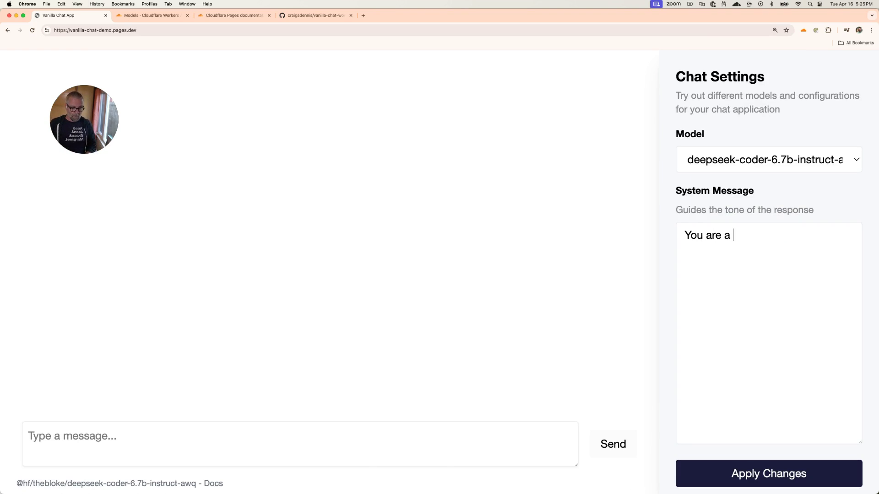
{"action": "type", "text": "coding assist"}
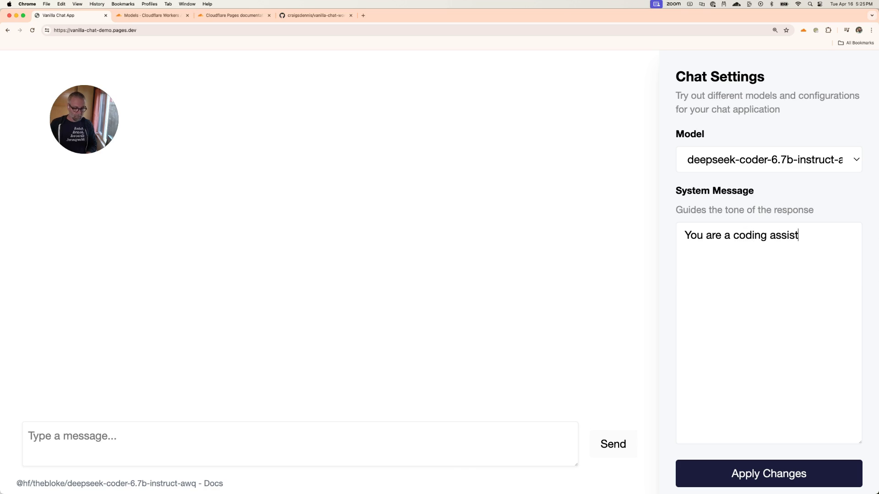
{"action": "type", "text": "ant."}
- Add a separate paragraph to the system message reading "The user is going to tell you what they are trying to code."
{"action": "key", "text": "Return"}
{"action": "type", "text": "The user is go"}
{"action": "type", "text": "ing to tell you what"}
{"action": "type", "text": " tehy"}
{"action": "key", "text": "BackSpace"}
{"action": "key", "text": "BackSpace"}
{"action": "key", "text": "BackSpace"}
{"action": "type", "text": "hey"}
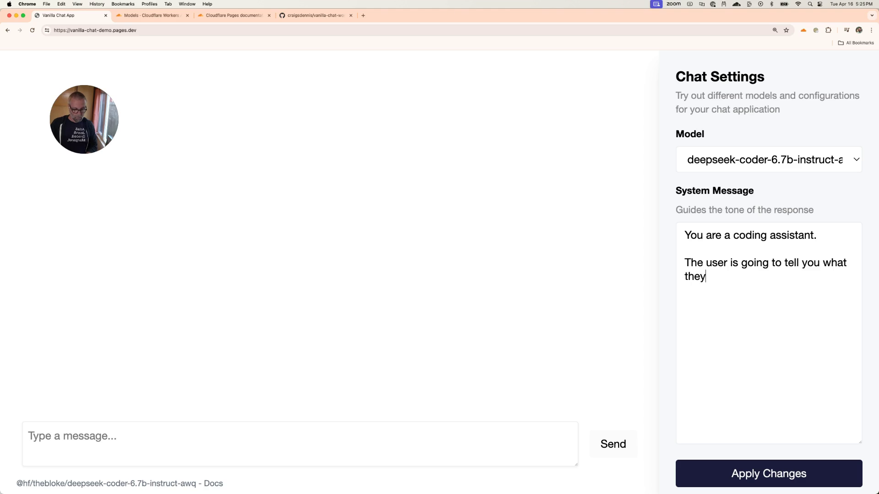
{"action": "type", "text": " are trying to code."}
{"action": "key", "text": "Return"}
{"action": "key", "text": "Return"}
- Insert "Python" before "coding assistant" in the system message and add the paragraph "Always respond with Python and heavily comment the code."
{"action": "left_click", "coordinate": [729, 234]}
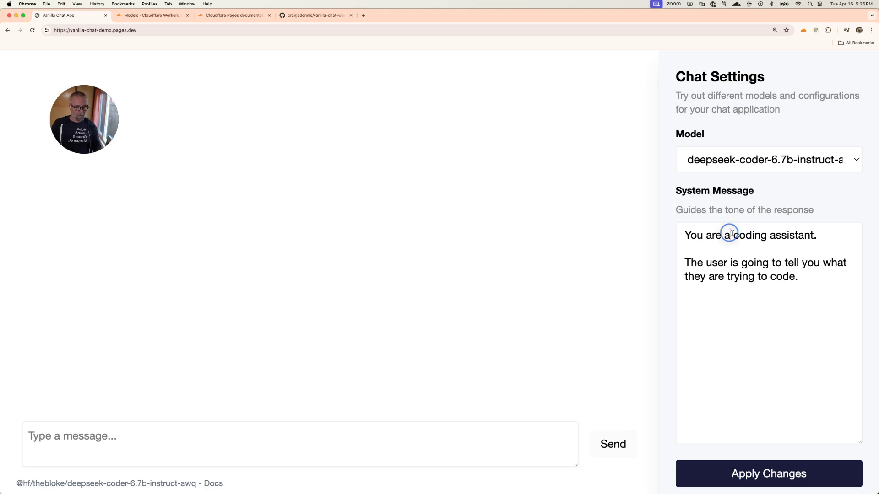
{"action": "type", "text": "Python"}
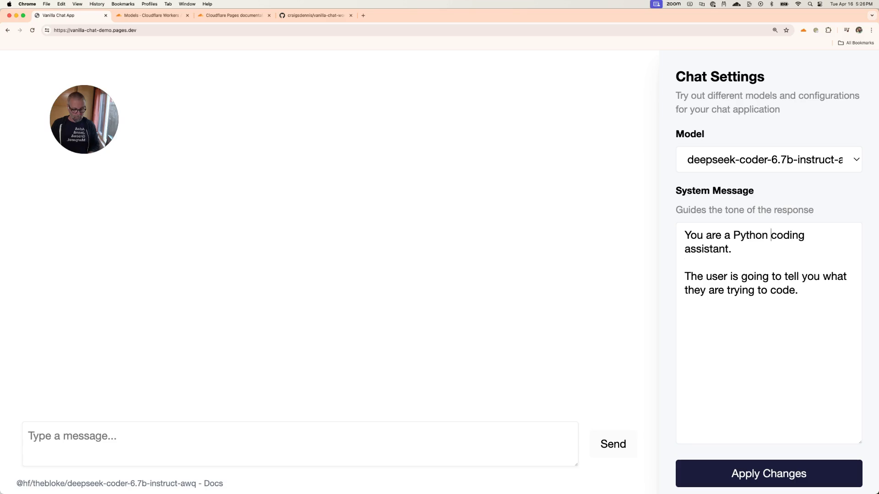
{"action": "left_click", "coordinate": [685, 316]}
{"action": "type", "text": "A"}
{"action": "key", "text": "BackSpace"}
{"action": "type", "text": "Always re"}
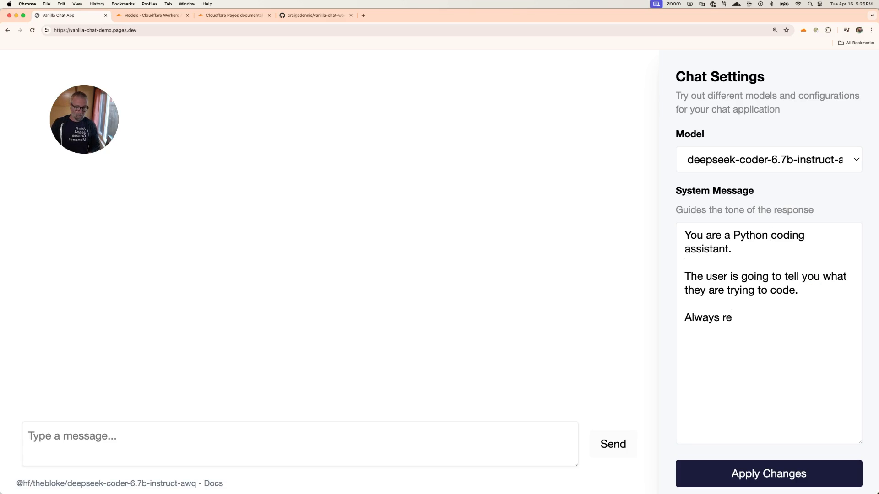
{"action": "type", "text": "spond with Pytho"}
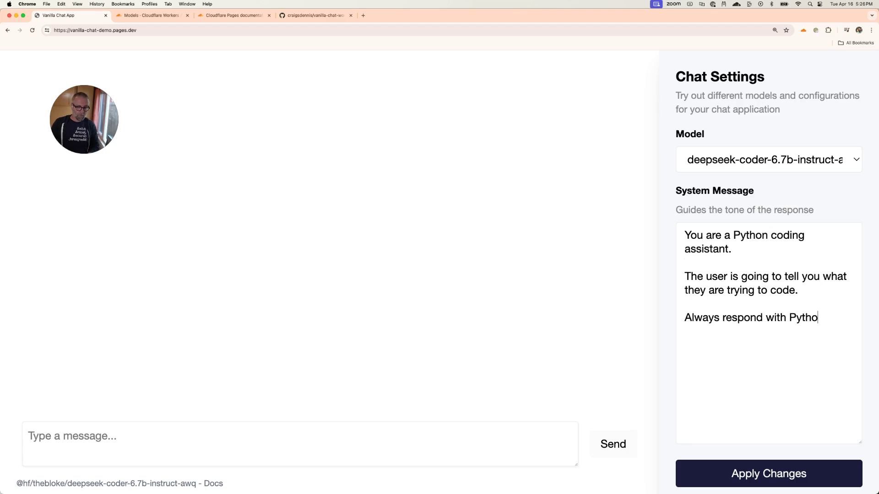
{"action": "type", "text": "n and"}
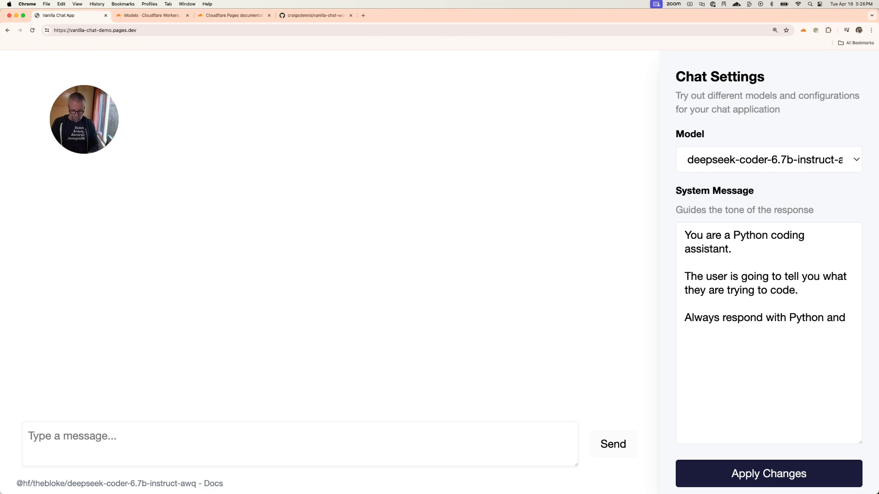
{"action": "type", "text": "heavil"}
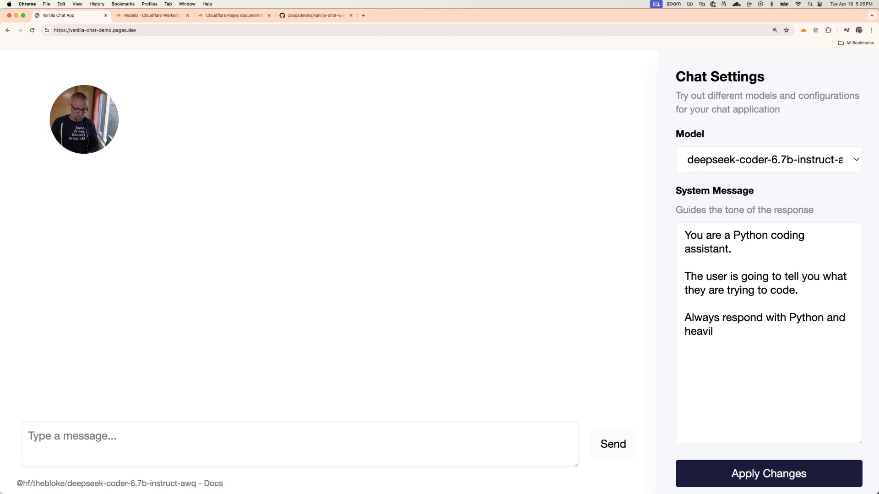
{"action": "type", "text": "y comment the code. T"}
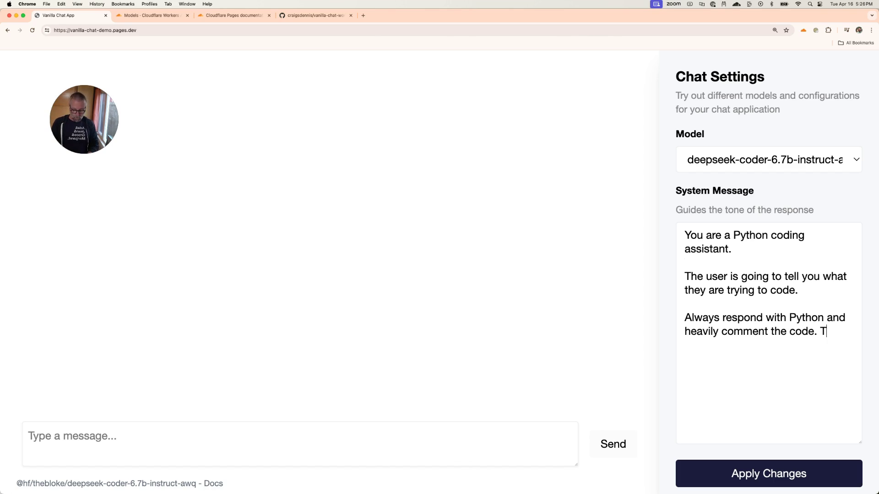
- Finish the last paragraph of the system message with the sentence "Try to put a comment on every single line."
{"action": "type", "text": "ry to put a comme"}
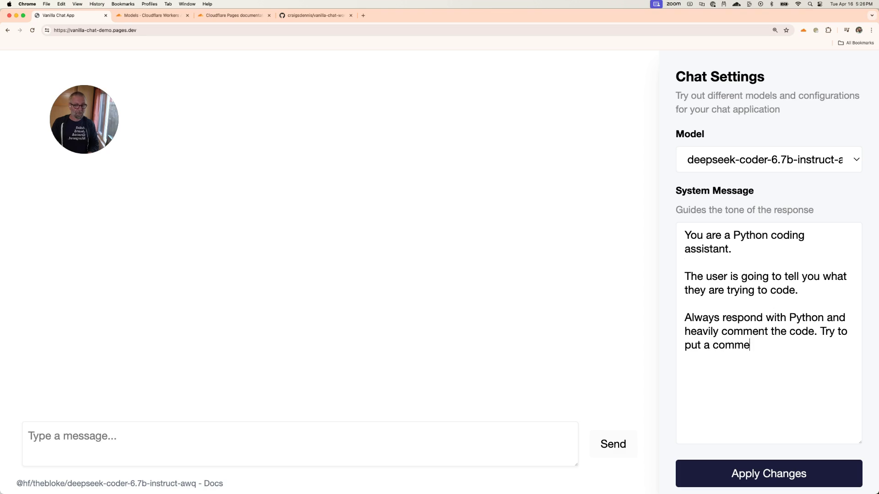
{"action": "type", "text": "nt on every"}
{"action": "key", "text": "BackSpace"}
{"action": "type", "text": "ry sign"}
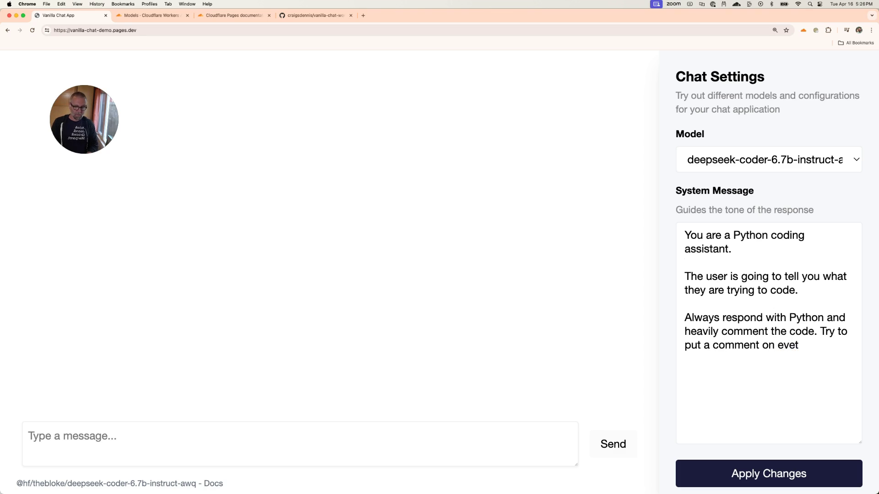
{"action": "key", "text": "BackSpace"}
{"action": "key", "text": "BackSpace"}
{"action": "type", "text": "ngle,"}
{"action": "key", "text": "BackSpace"}
{"action": "type", "text": "line."}
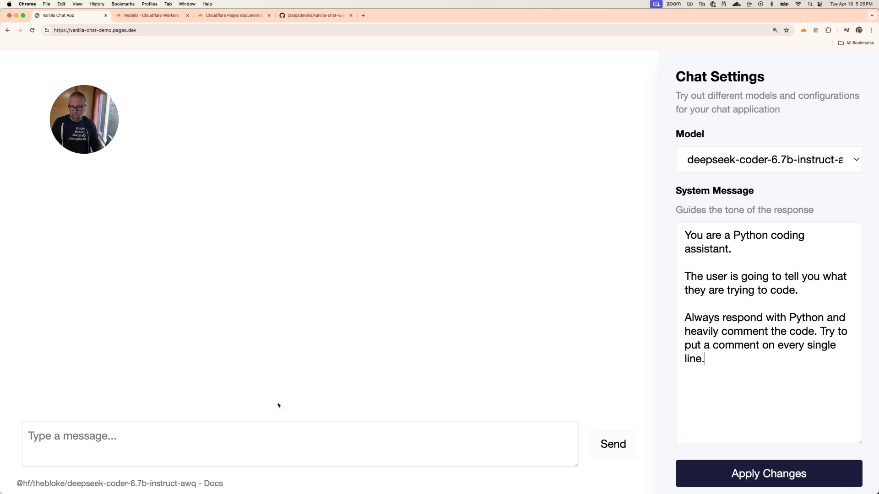
- Apply the changed system message and send the chat prompt "Write fizzbuzz"
{"action": "left_click", "coordinate": [250, 444]}
{"action": "left_click", "coordinate": [748, 474]}
{"action": "left_click", "coordinate": [276, 442]}
{"action": "type", "text": "Write "}
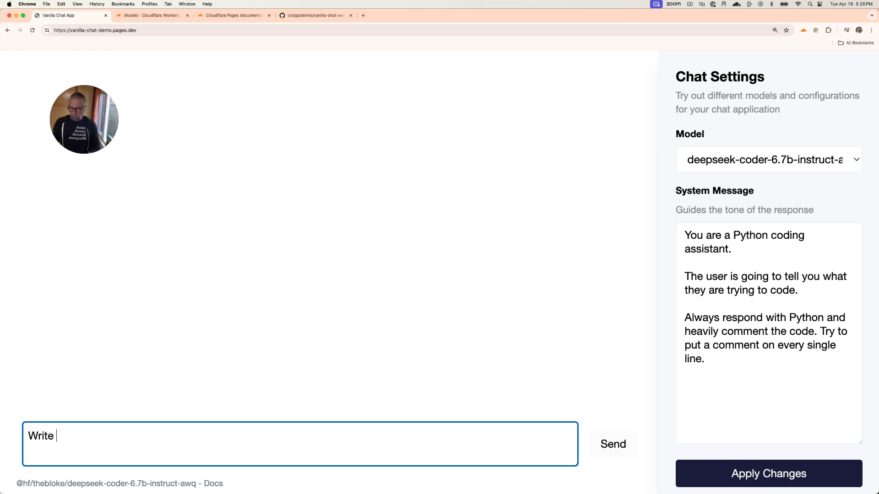
{"action": "type", "text": "fizzbuzz"}
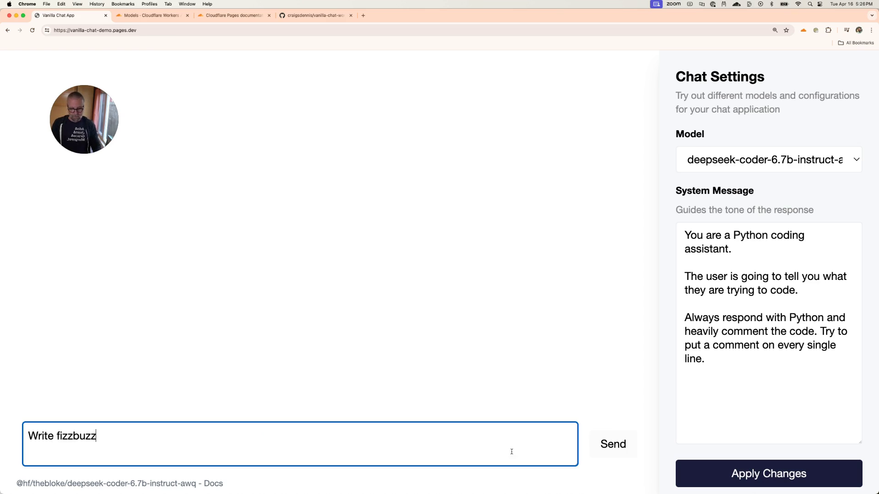
{"action": "left_click", "coordinate": [613, 444]}
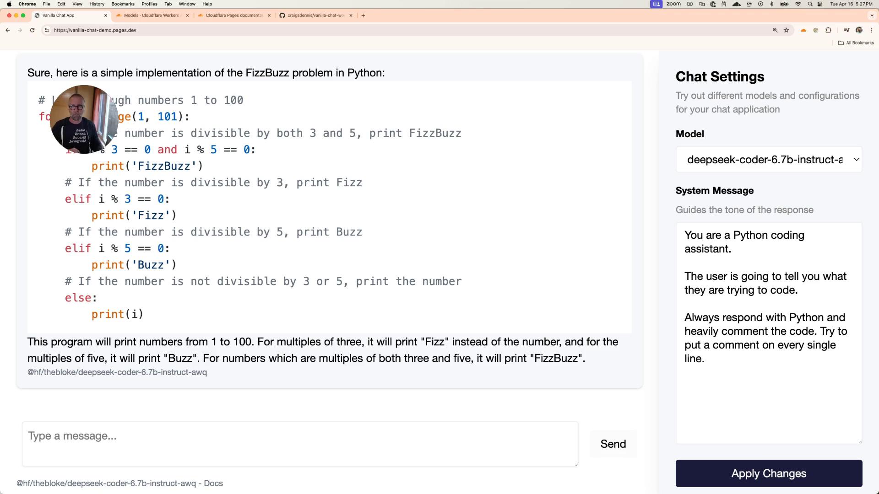
- Switch to the vanilla-chat-workers-ai GitHub repository, look through its README and start a new repository from this template
{"action": "left_click", "coordinate": [323, 19]}
{"action": "scroll", "coordinate": [339, 214], "scroll_direction": "down", "scroll_amount": 5}
{"action": "scroll", "coordinate": [339, 214], "scroll_direction": "down", "scroll_amount": 3}
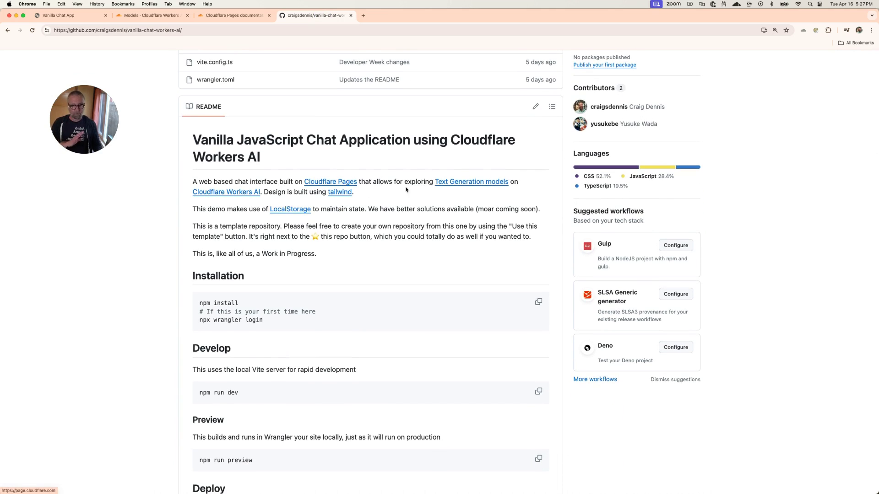
{"action": "scroll", "coordinate": [439, 249], "scroll_direction": "up", "scroll_amount": 6}
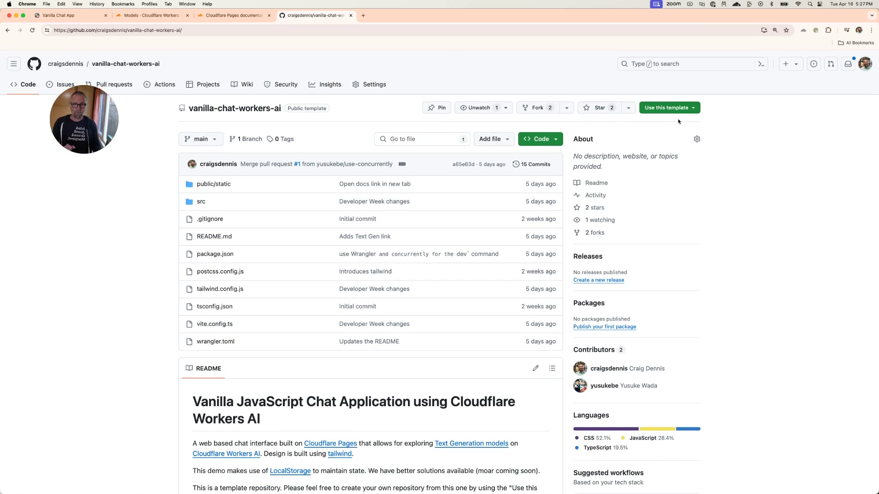
{"action": "left_click", "coordinate": [670, 108]}
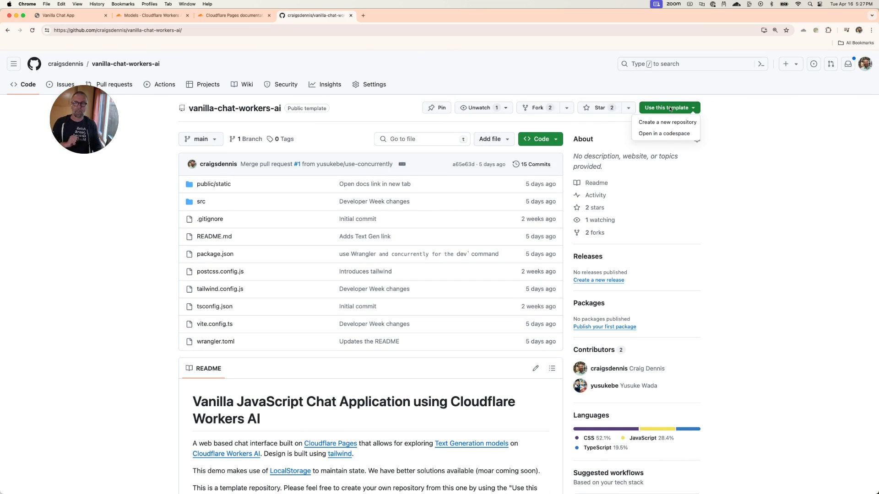
{"action": "left_click", "coordinate": [662, 122]}
- Name the new repository vanilla-chat-app and create it as a public repository
{"action": "left_click", "coordinate": [373, 244]}
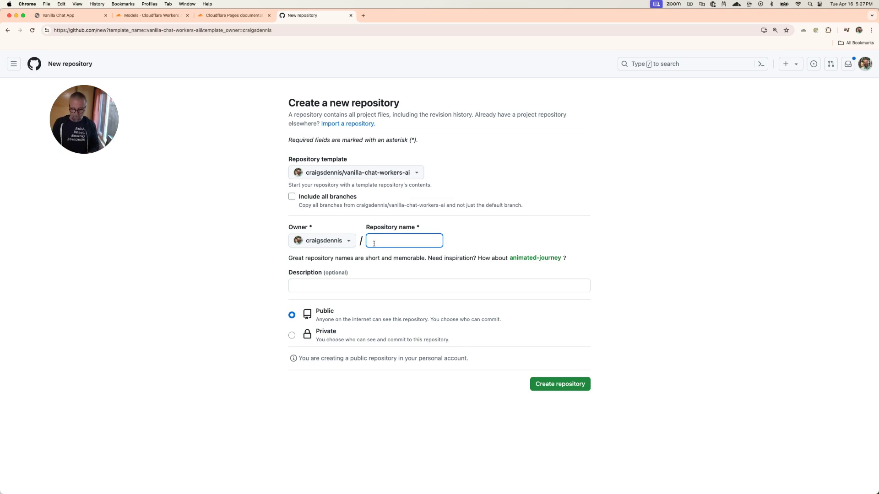
{"action": "type", "text": "vanilla-chat-"}
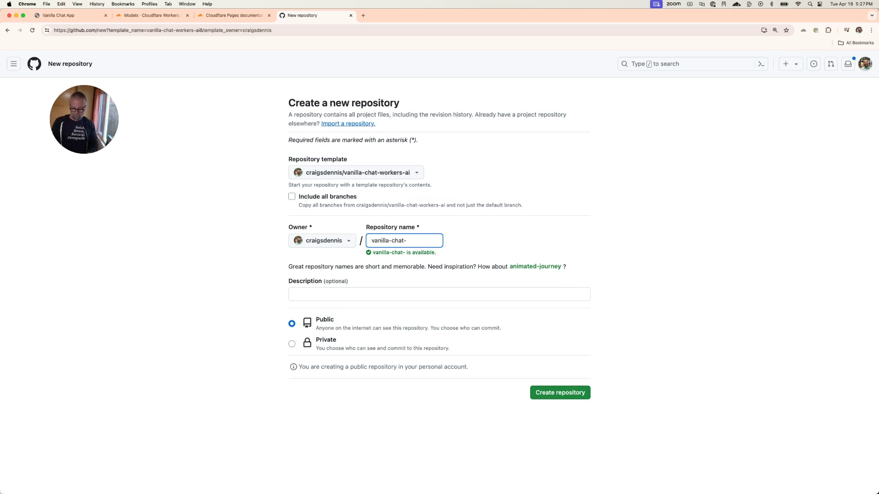
{"action": "type", "text": "app"}
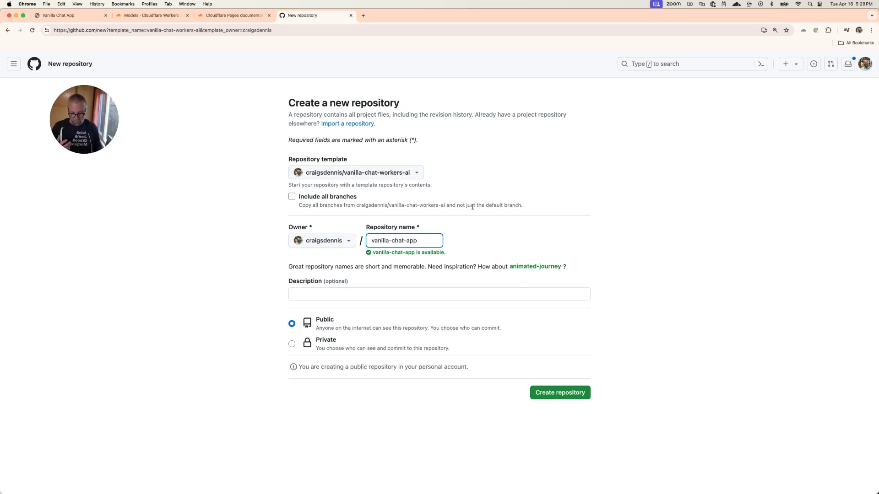
{"action": "left_click", "coordinate": [565, 394]}
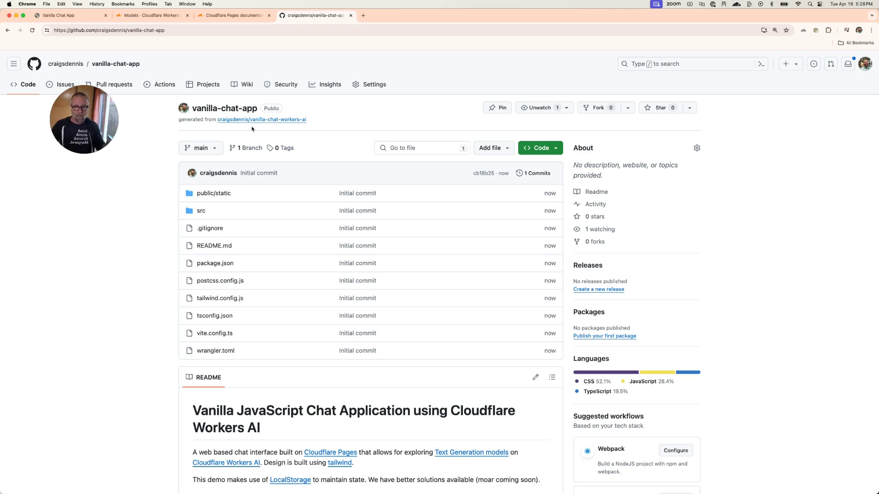
- Copy the new repository's SSH address and clone it with git clone in Terminal, entering the SSH key passphrase
{"action": "left_click", "coordinate": [547, 148]}
{"action": "left_click", "coordinate": [549, 224]}
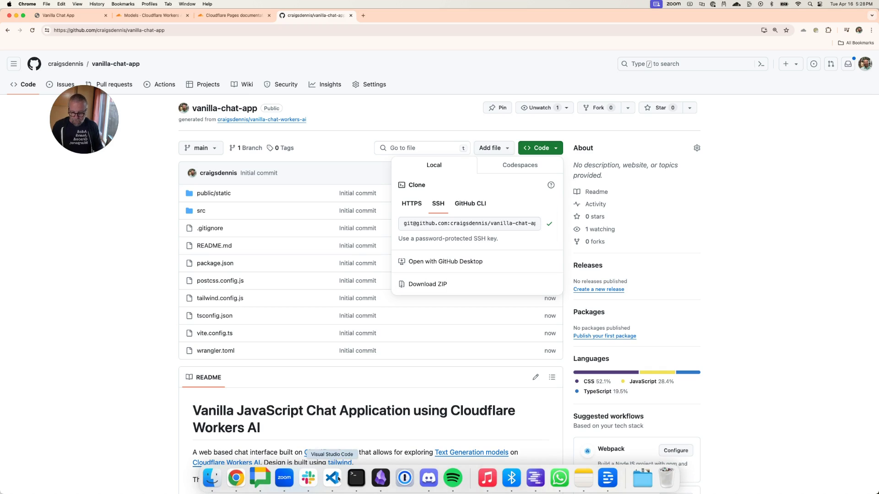
{"action": "left_click", "coordinate": [356, 481]}
{"action": "type", "text": "git clone"}
{"action": "key", "text": "super+v"}
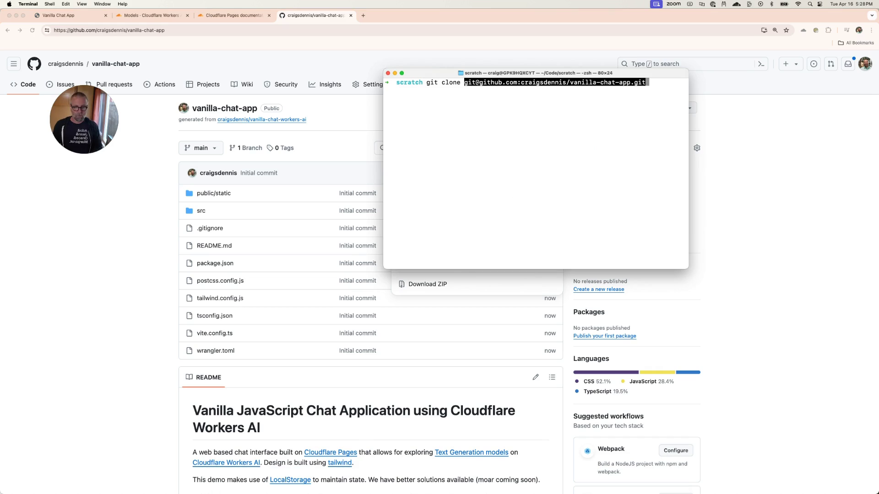
{"action": "key", "text": "Return"}
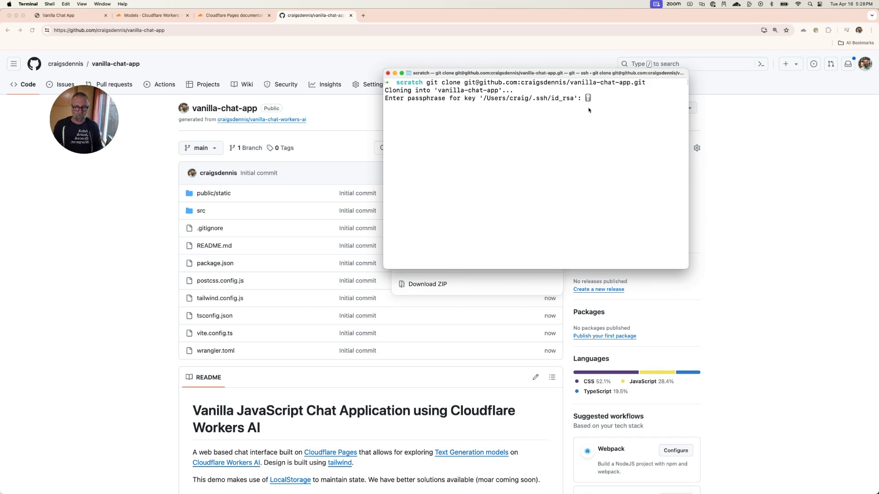
{"action": "key", "text": "Return"}
- Change into the vanilla-chat-app folder and install its dependencies with npm install
{"action": "type", "text": "cd vani"}
{"action": "key", "text": "Tab"}
{"action": "key", "text": "Return"}
{"action": "type", "text": "npm install"}
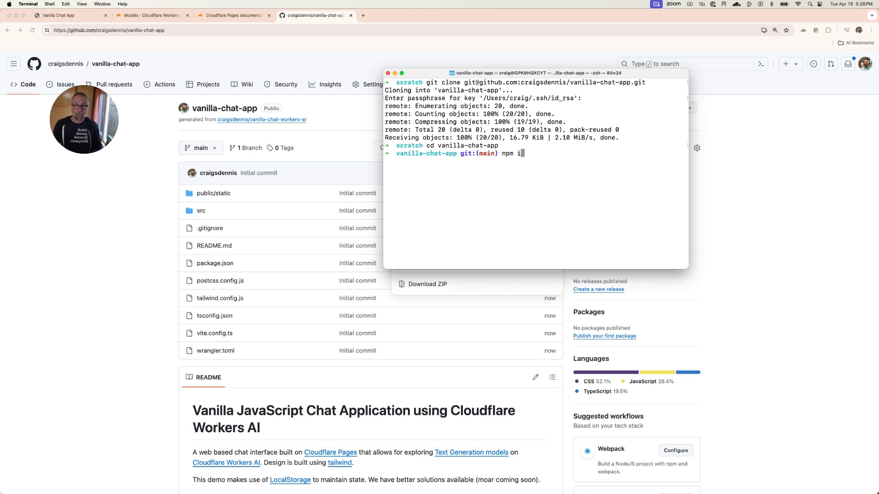
{"action": "key", "text": "Return"}
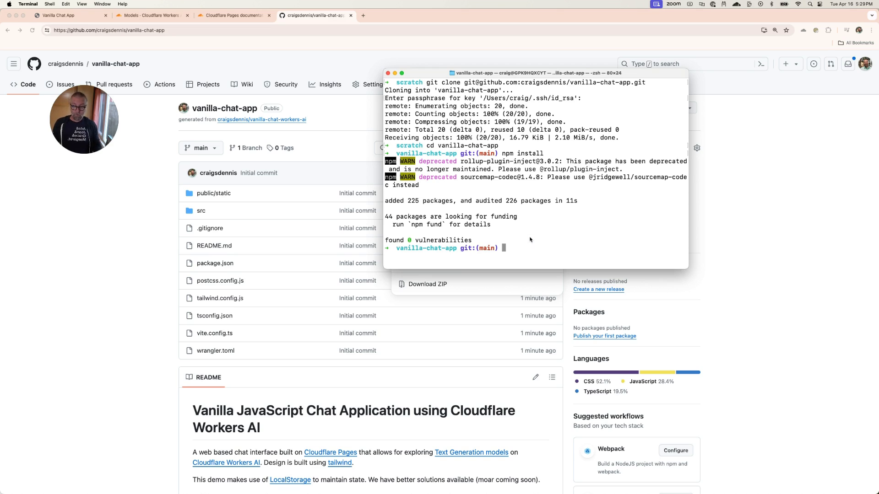
- Start the deployment with npm run deploy and select the personal test account as its target
{"action": "type", "text": "npm run de"}
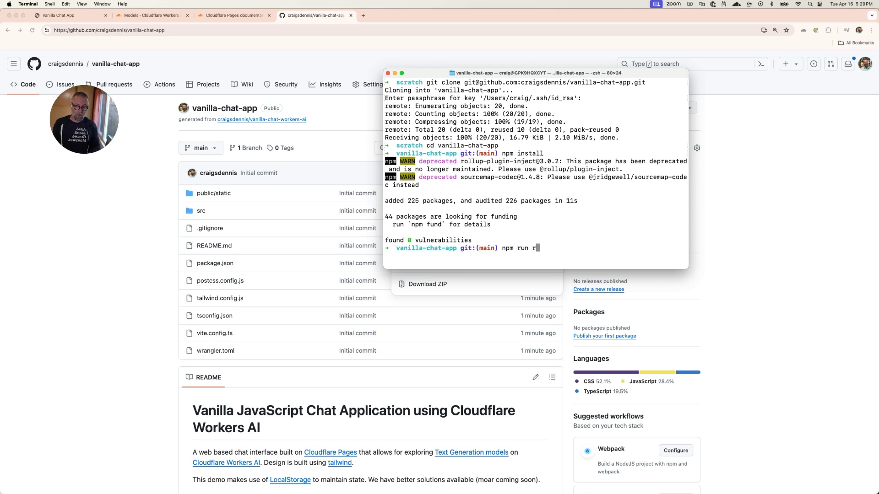
{"action": "type", "text": "ploy"}
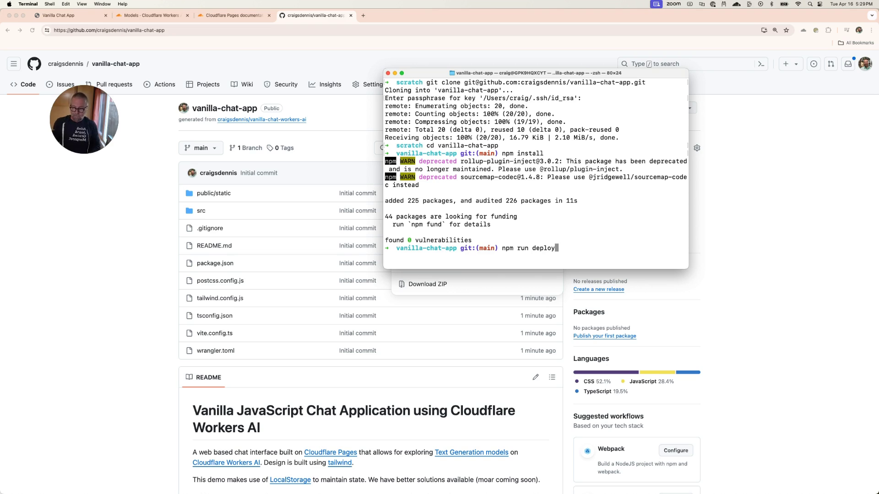
{"action": "key", "text": "Return"}
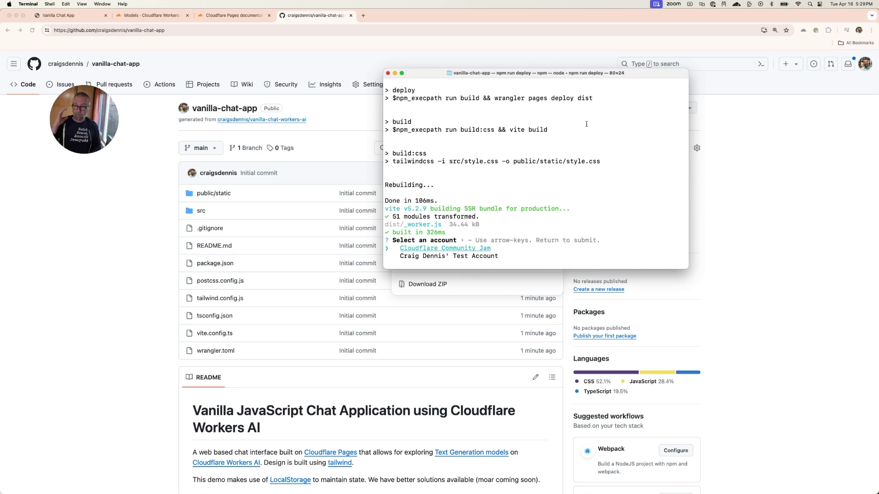
{"action": "key", "text": "Down"}
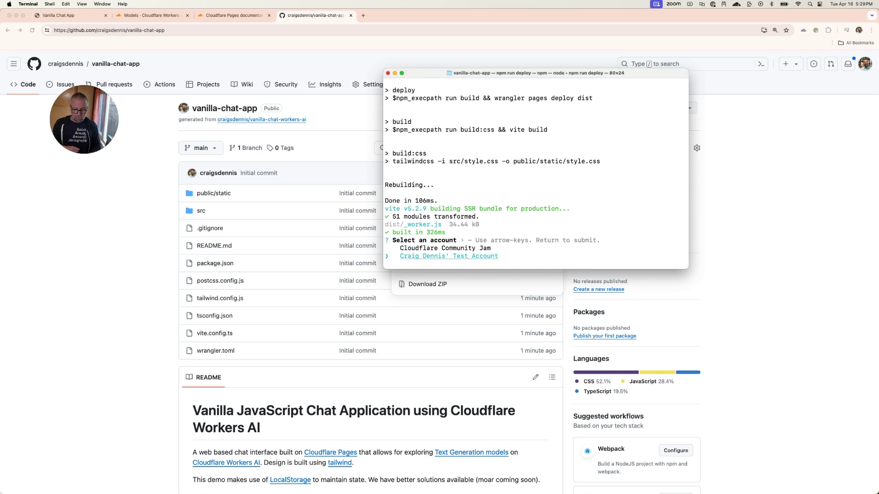
{"action": "key", "text": "Return"}
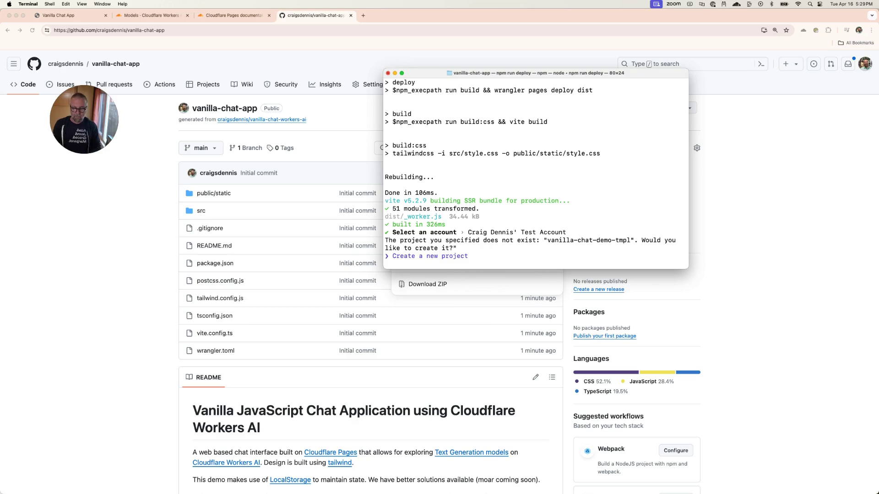
- Create a new project with main as the production branch and open the link of the finished deployment
{"action": "key", "text": "Return"}
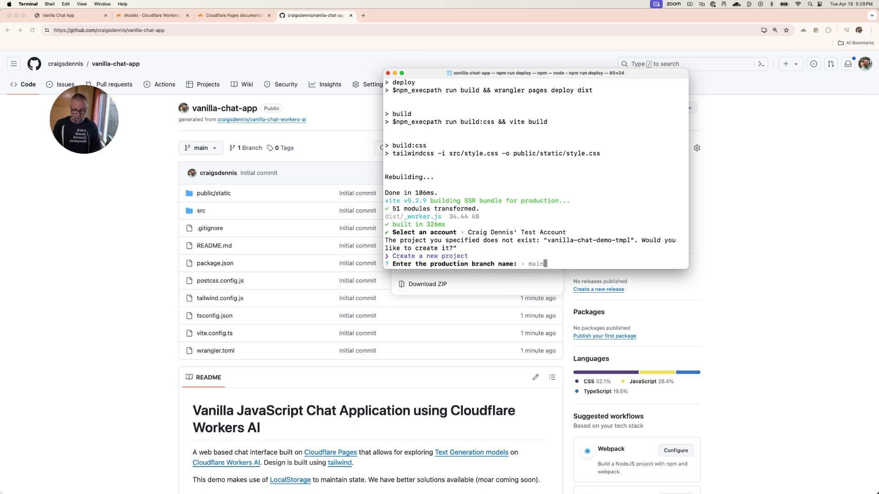
{"action": "key", "text": "Return"}
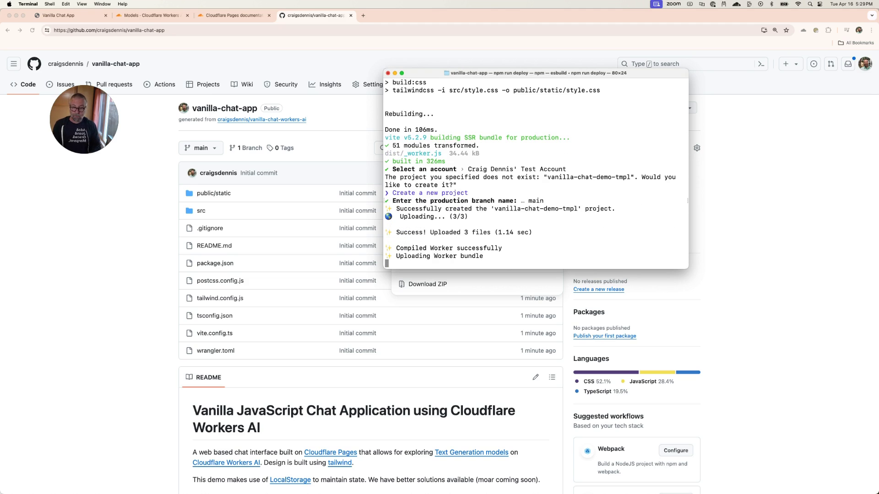
{"action": "left_click", "coordinate": [618, 249], "text": "super"}
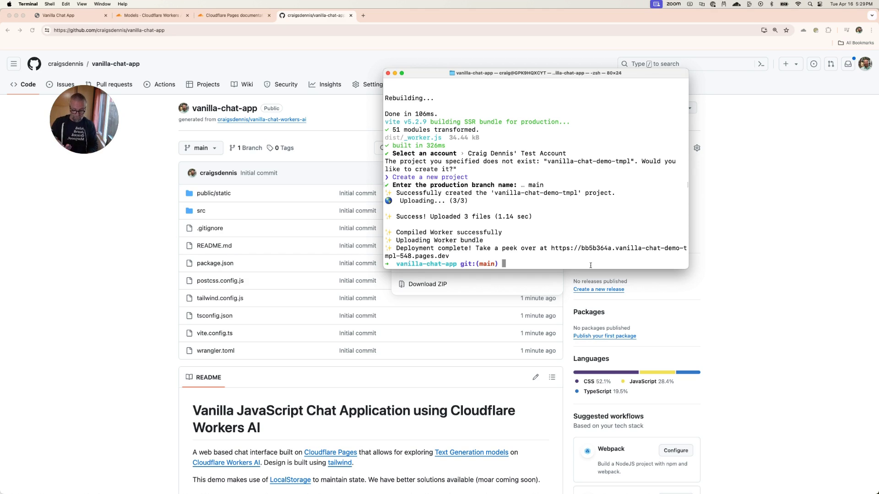
- Start the local development server for the chat app with npm run dev
{"action": "type", "text": "n"}
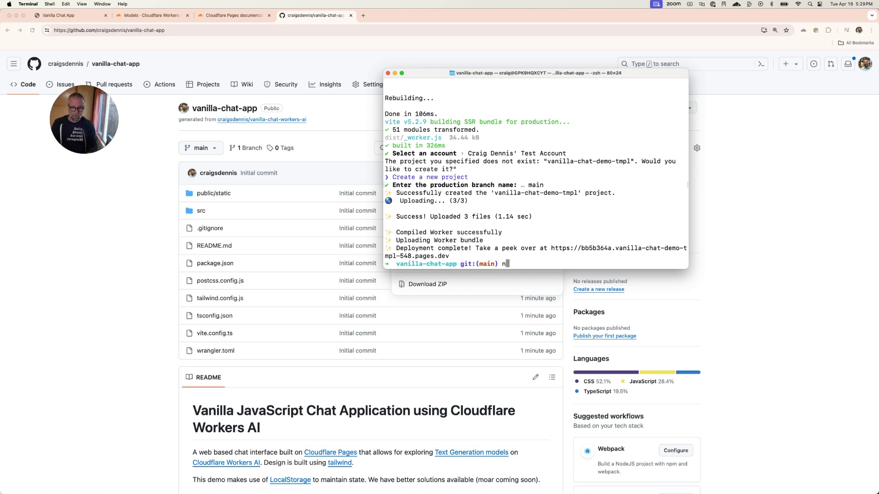
{"action": "type", "text": "pm run dev"}
{"action": "key", "text": "Return"}
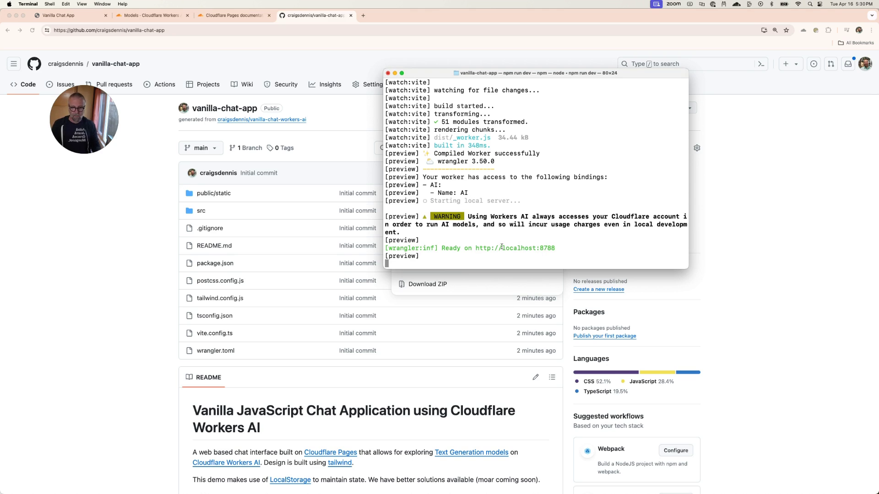
{"action": "left_click_drag", "start_coordinate": [477, 248], "coordinate": [558, 249]}
{"action": "key", "text": "super+c"}
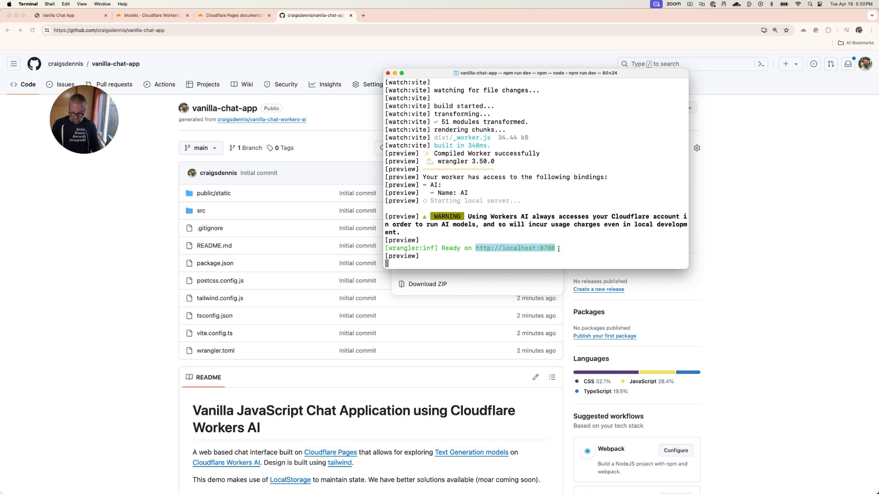
{"action": "left_click", "coordinate": [356, 52]}
{"action": "key", "text": "super+t"}
{"action": "key", "text": "super+v"}
{"action": "key", "text": "Return"}
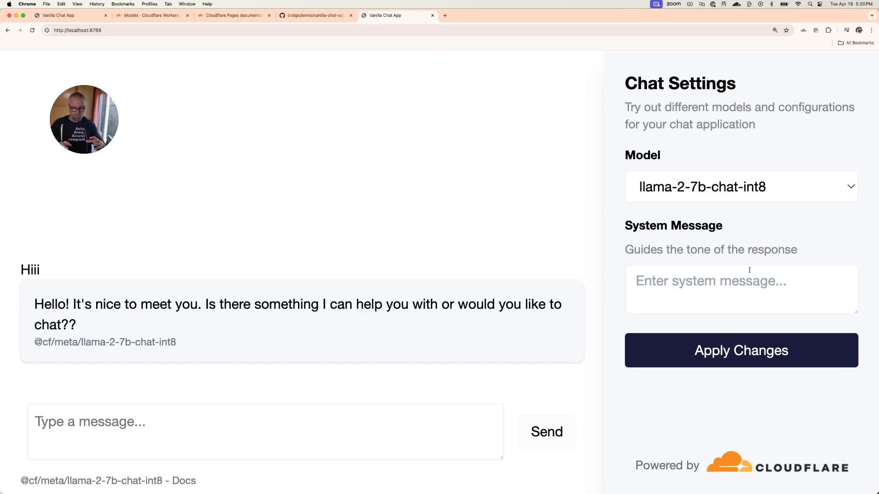
- Apply the chat settings with llama-2-7b-chat-int8 to start a fresh chat and send the message "Is this working?"
{"action": "left_click", "coordinate": [732, 350]}
{"action": "left_click", "coordinate": [177, 403]}
{"action": "type", "text": "IS thi"}
{"action": "key", "text": "BackSpace"}
{"action": "key", "text": "BackSpace"}
{"action": "key", "text": "BackSpace"}
{"action": "key", "text": "BackSpace"}
{"action": "key", "text": "BackSpace"}
{"action": "type", "text": "s this working?"}
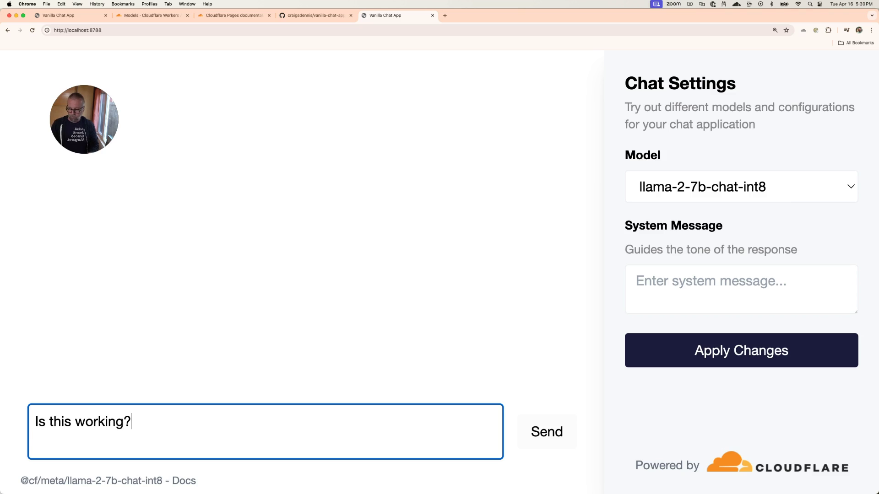
{"action": "left_click", "coordinate": [547, 445]}
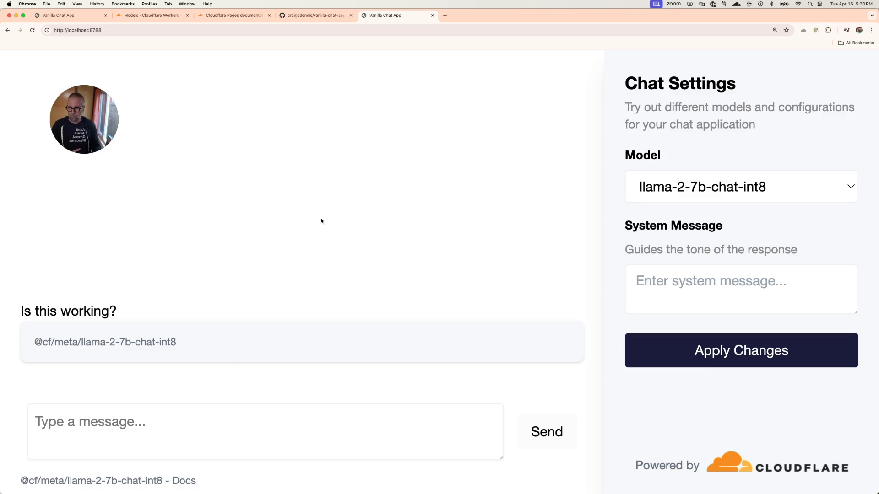
- Stop the development server in the terminal, open the project folder in Visual Studio Code with code . and trust its authors
{"action": "mouse_move", "coordinate": [259, 492]}
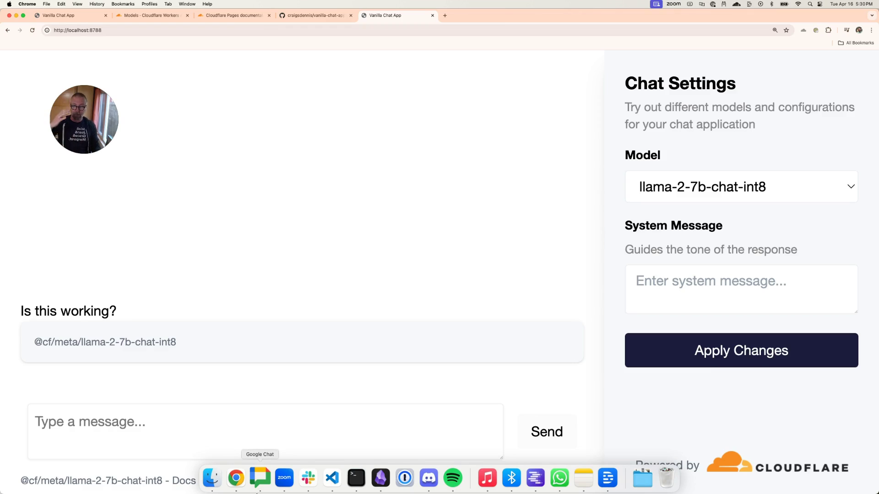
{"action": "left_click", "coordinate": [331, 485]}
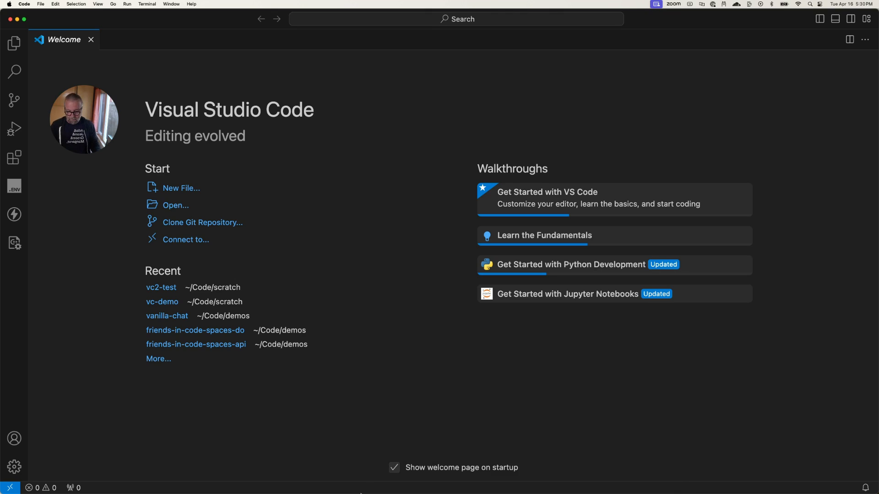
{"action": "left_click", "coordinate": [356, 479]}
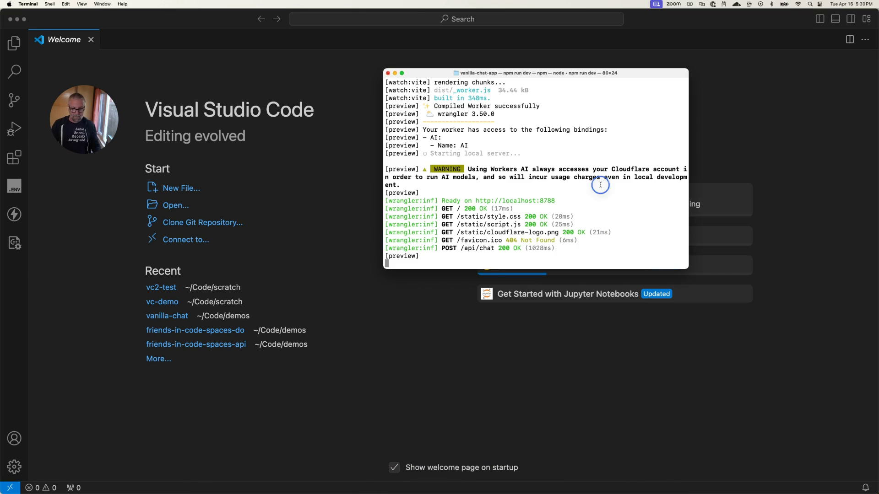
{"action": "key", "text": "ctrl+c"}
{"action": "type", "text": "code ."}
{"action": "key", "text": "Return"}
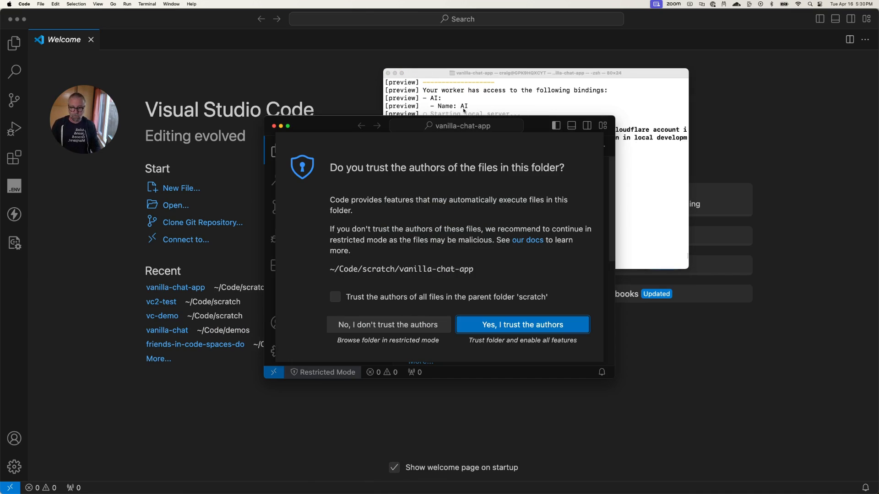
{"action": "left_click", "coordinate": [508, 323]}
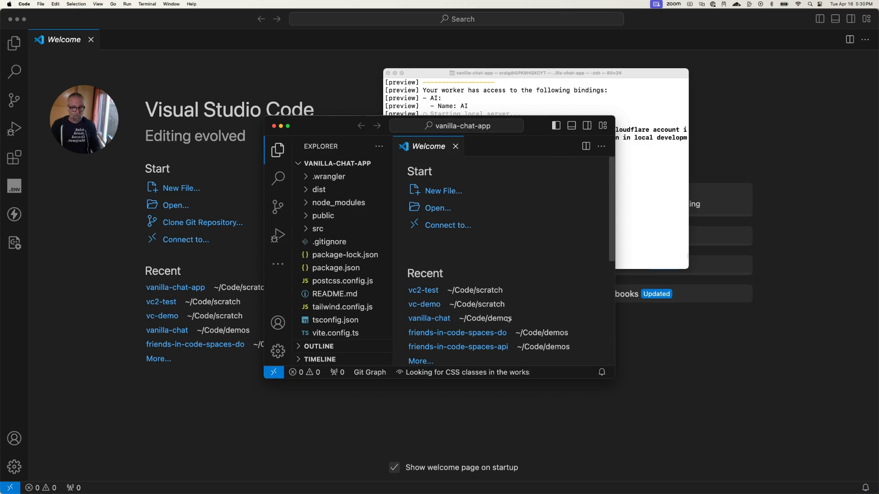
- Enlarge the vanilla-chat-app editor window to fill the screen and expand the src folder in the file tree
{"action": "left_click_drag", "start_coordinate": [537, 131], "coordinate": [536, 130]}
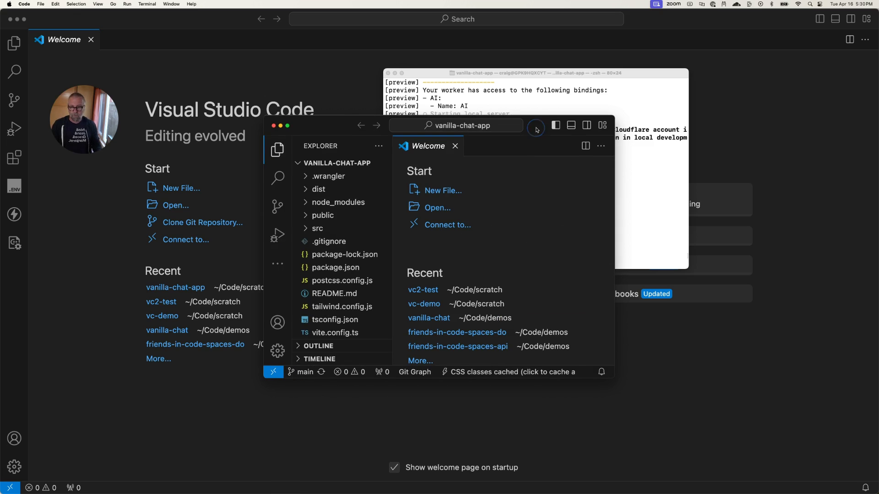
{"action": "left_click_drag", "start_coordinate": [312, 127], "coordinate": [50, 15]}
{"action": "left_click_drag", "start_coordinate": [351, 269], "coordinate": [351, 269]}
{"action": "double_click", "coordinate": [351, 268]}
{"action": "left_click_drag", "start_coordinate": [79, 105], "coordinate": [79, 356]}
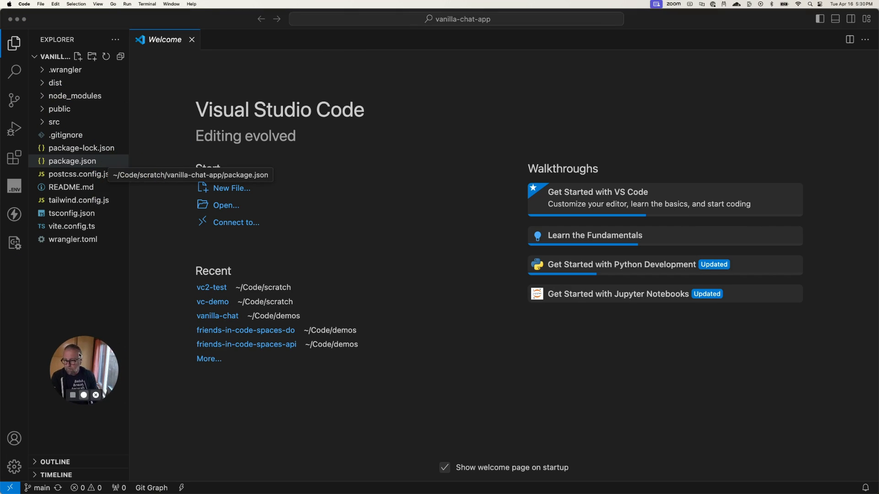
{"action": "left_click", "coordinate": [51, 121]}
{"action": "left_click", "coordinate": [44, 124]}
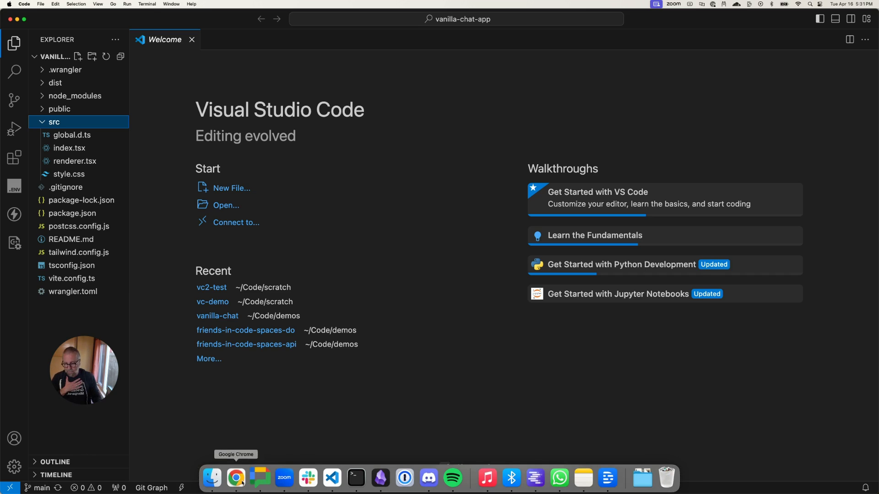
- Switch to Chrome and look through the list of framework guides in the Cloudflare Pages documentation
{"action": "left_click", "coordinate": [236, 478]}
{"action": "left_click", "coordinate": [146, 15]}
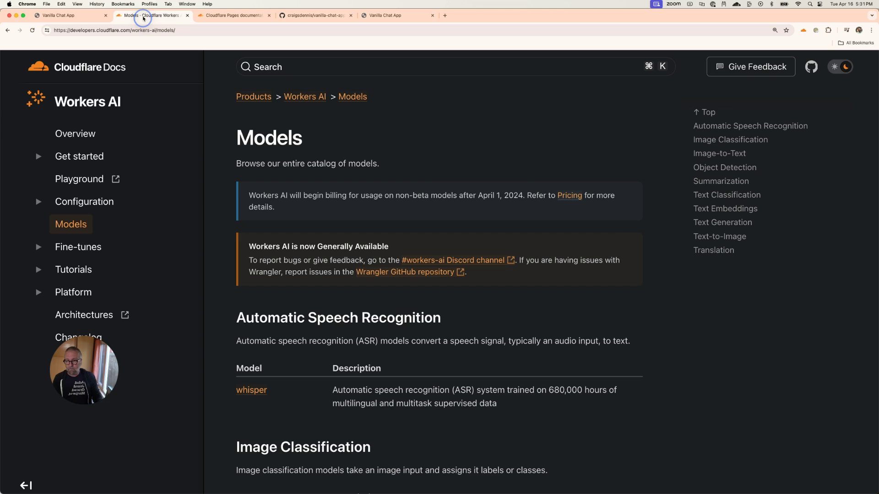
{"action": "left_click", "coordinate": [241, 19]}
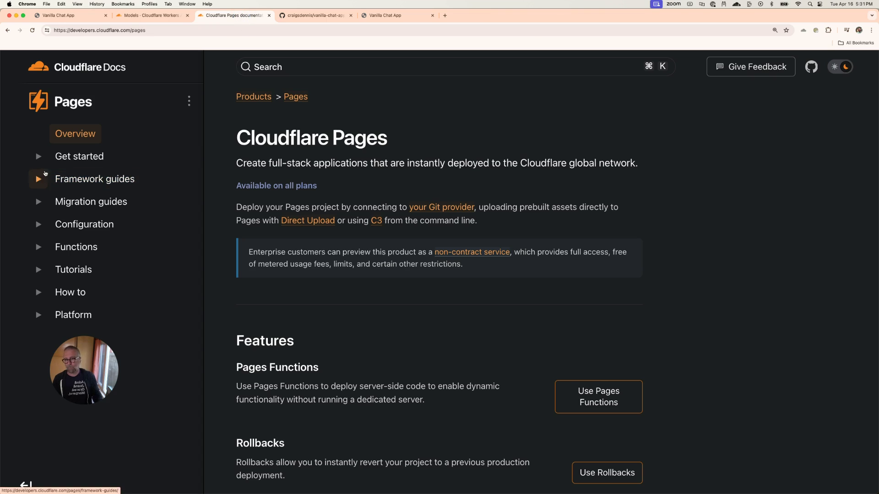
{"action": "left_click", "coordinate": [39, 178]}
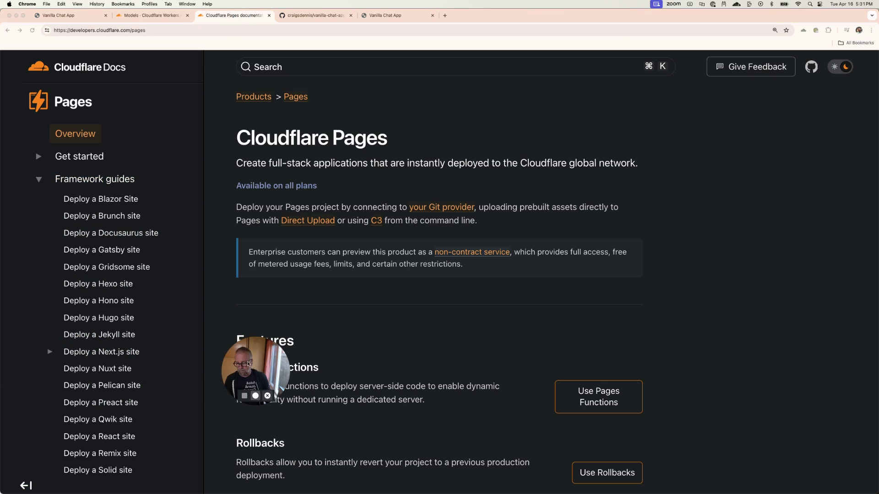
{"action": "scroll", "coordinate": [119, 411], "scroll_direction": "down", "scroll_amount": 5}
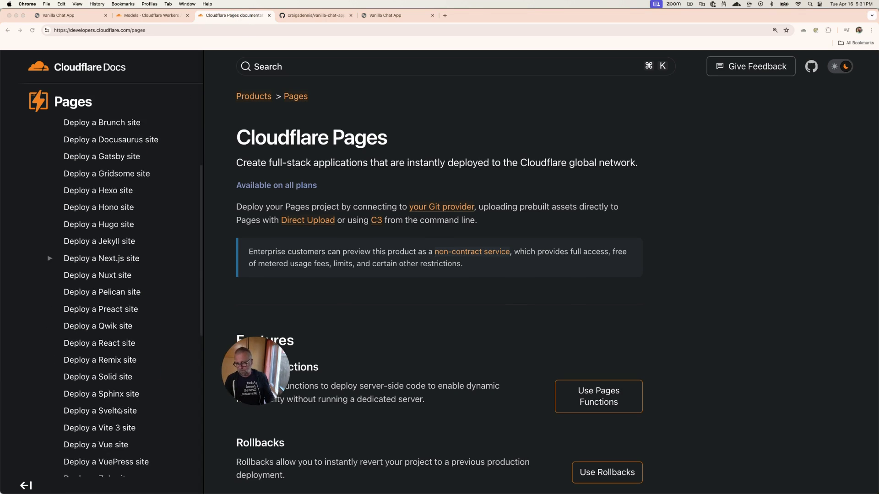
{"action": "scroll", "coordinate": [120, 411], "scroll_direction": "down", "scroll_amount": 3}
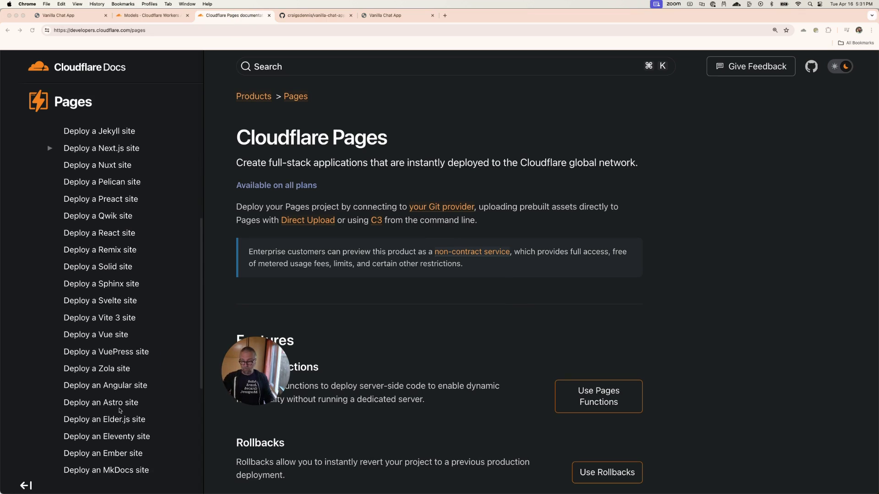
{"action": "mouse_move", "coordinate": [246, 389]}
{"action": "left_click_drag", "start_coordinate": [241, 366], "coordinate": [79, 348]}
- Switch back to Visual Studio Code and open index.tsx from the src folder
{"action": "mouse_move", "coordinate": [235, 485]}
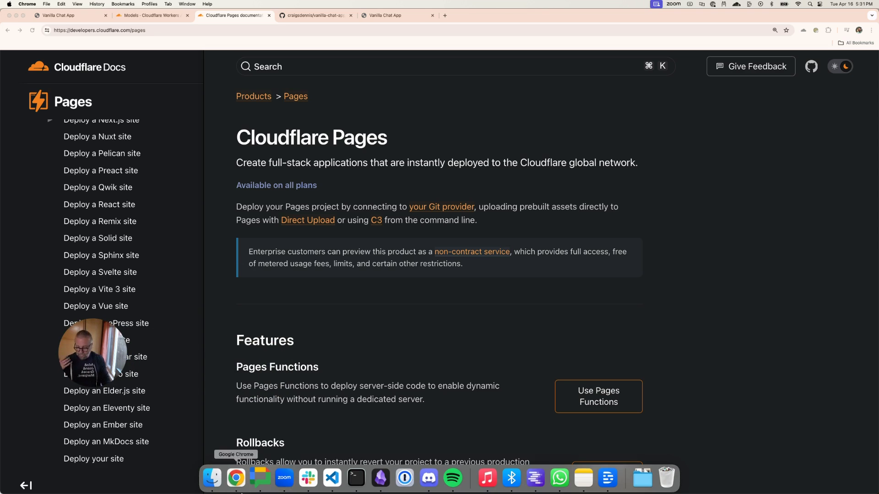
{"action": "left_click", "coordinate": [332, 478]}
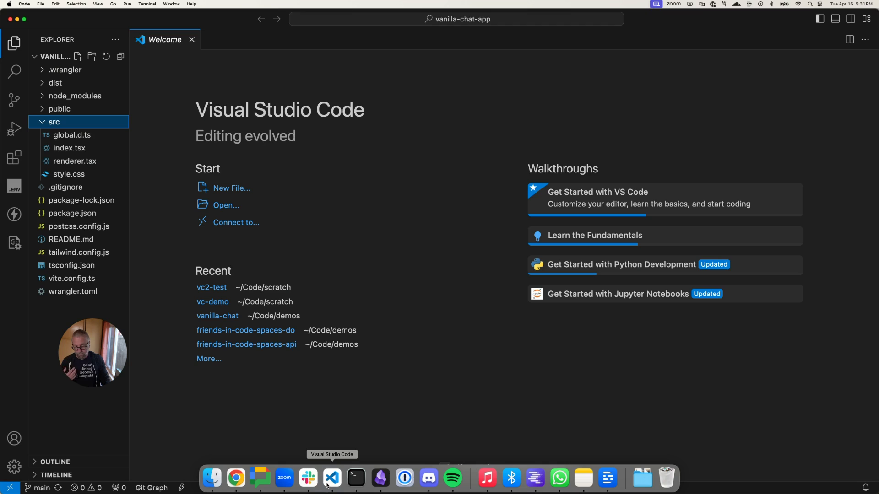
{"action": "left_click", "coordinate": [69, 148]}
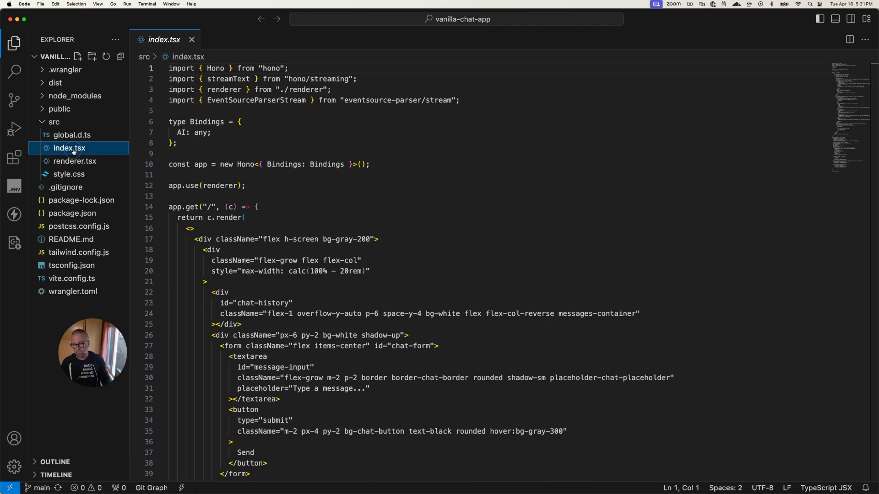